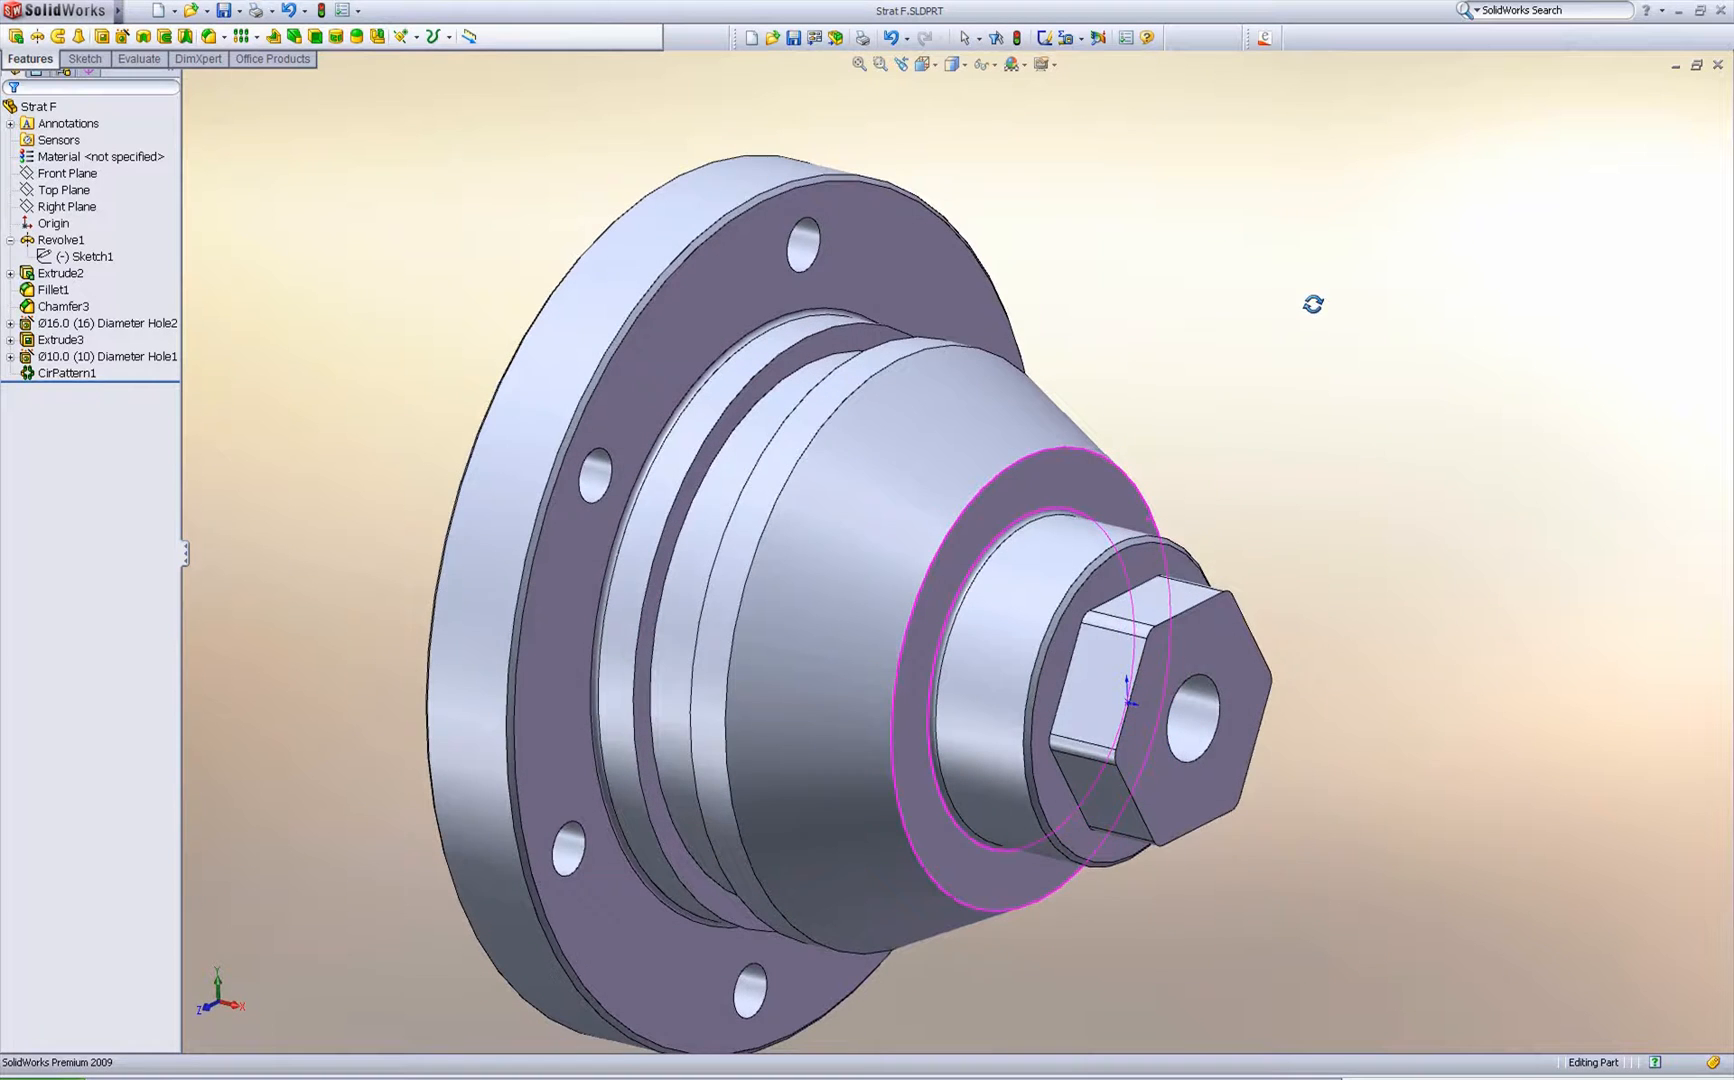
Send the hub to Edgecam and accept the Complete Turning Process with automatic stock
{"action": "left_click", "coordinate": [1264, 41]}
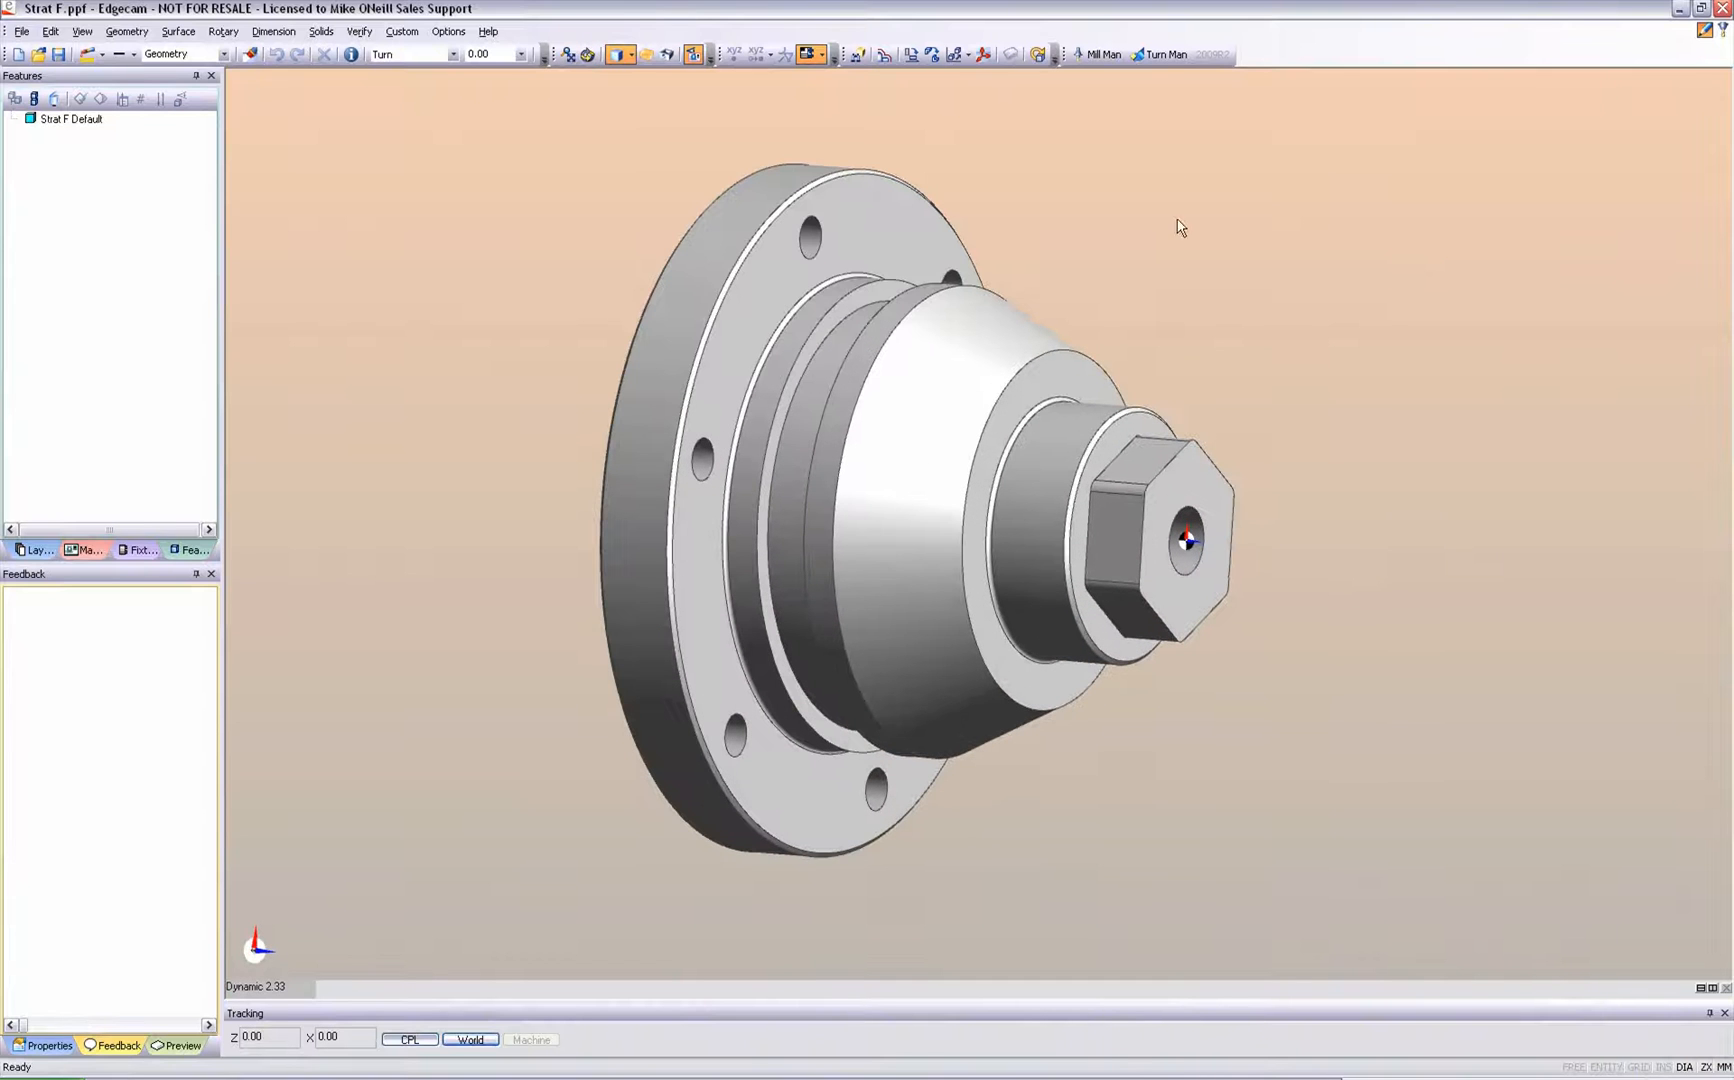
{"action": "left_click", "coordinate": [1155, 57]}
{"action": "left_click", "coordinate": [577, 395]}
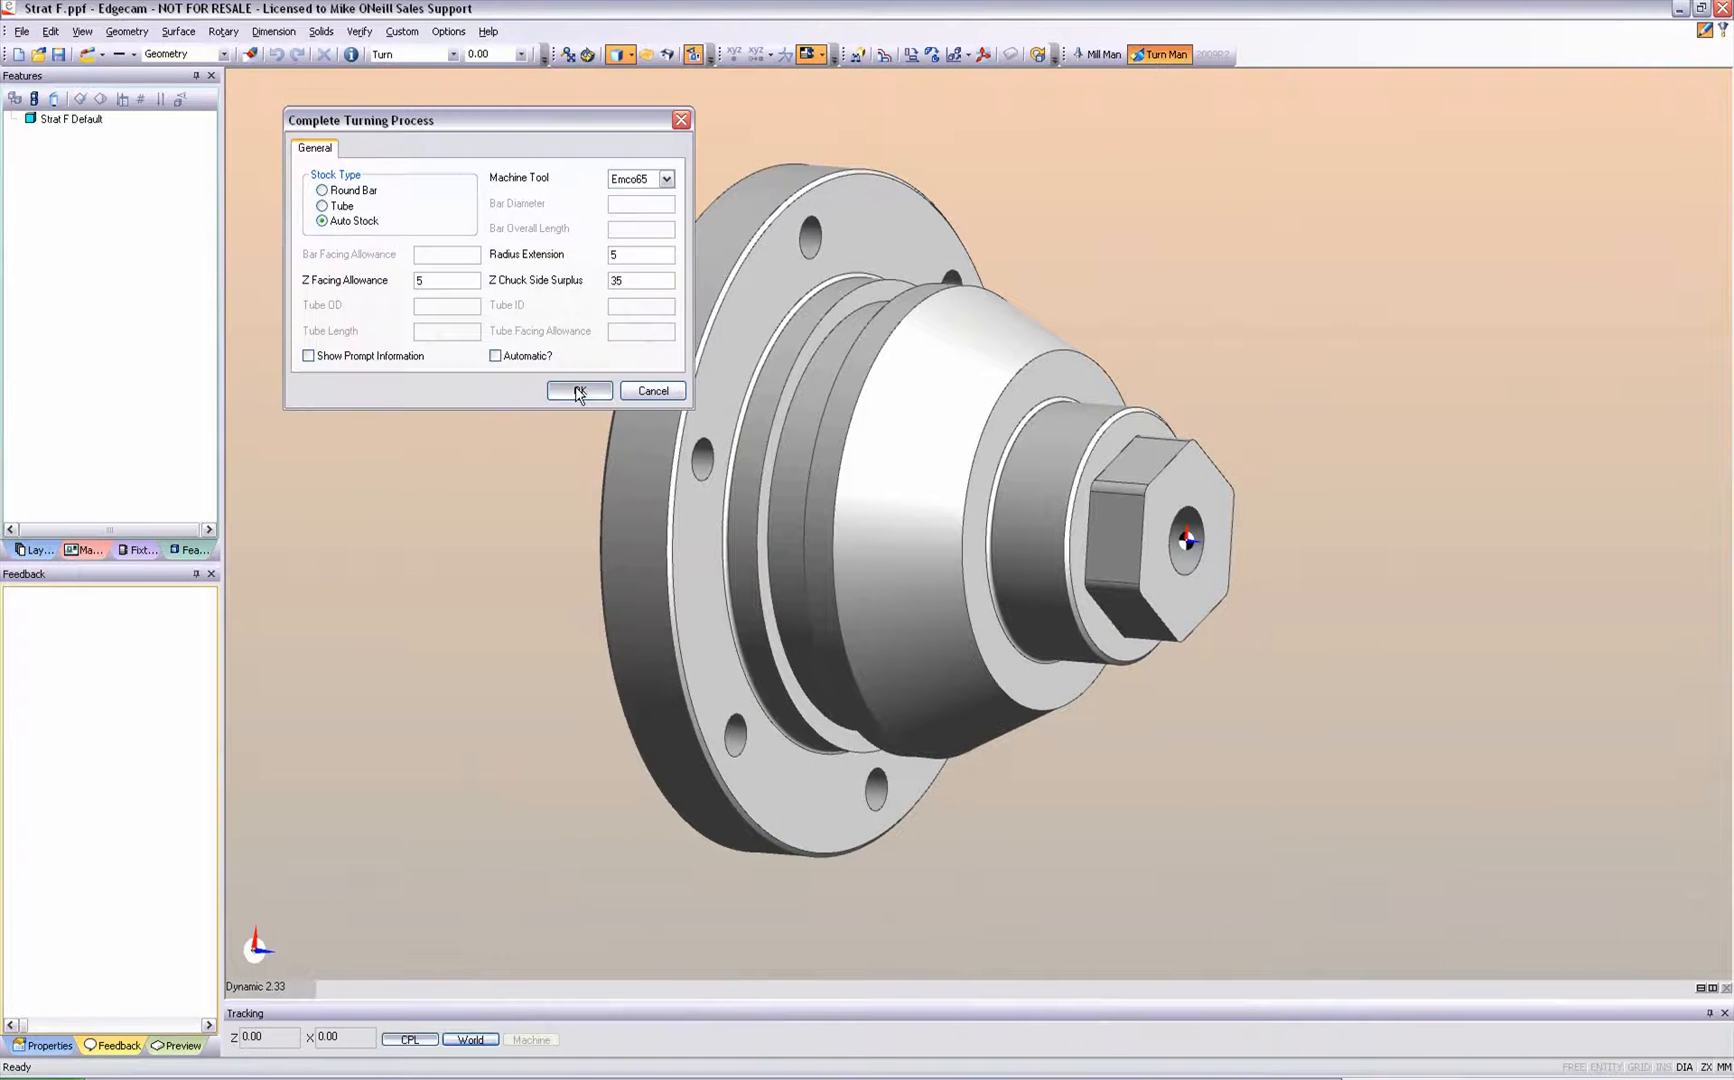
Digitise the chuck grip position and apply all strategies to generate the 30-step sequence
{"action": "left_click", "coordinate": [693, 128]}
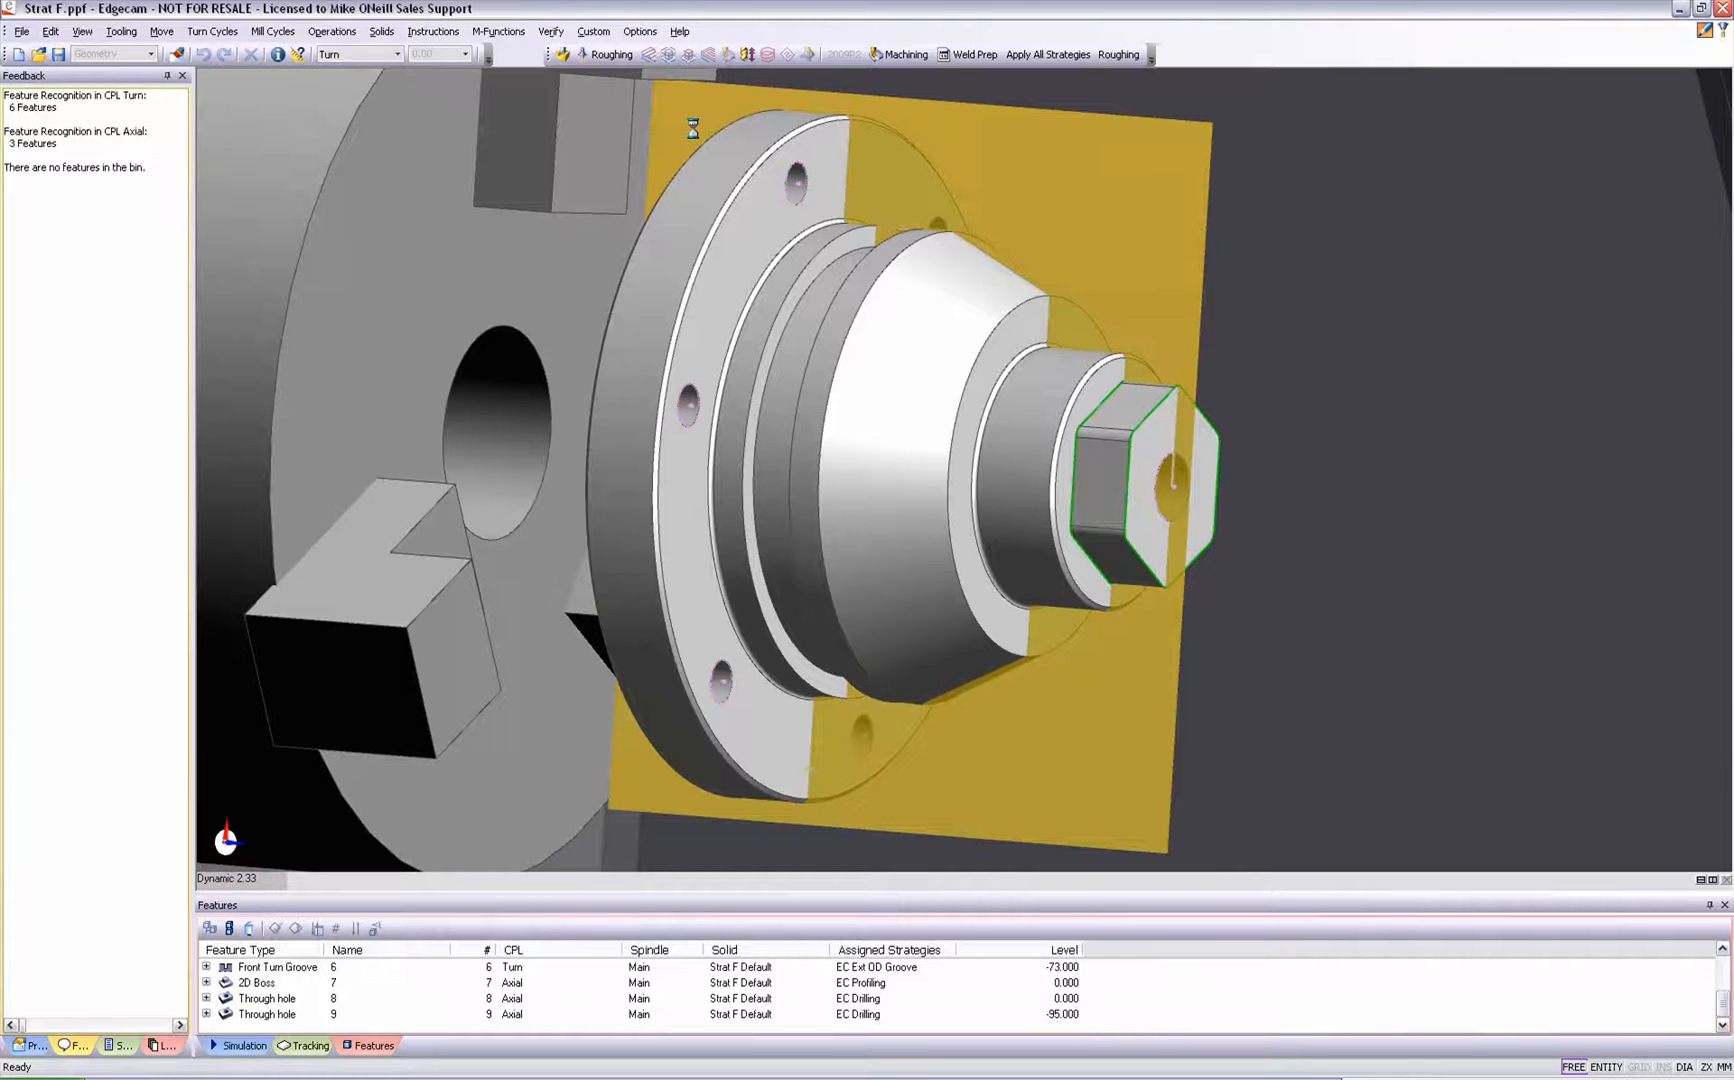
{"action": "scroll", "coordinate": [735, 243], "scroll_direction": "down", "scroll_amount": 2}
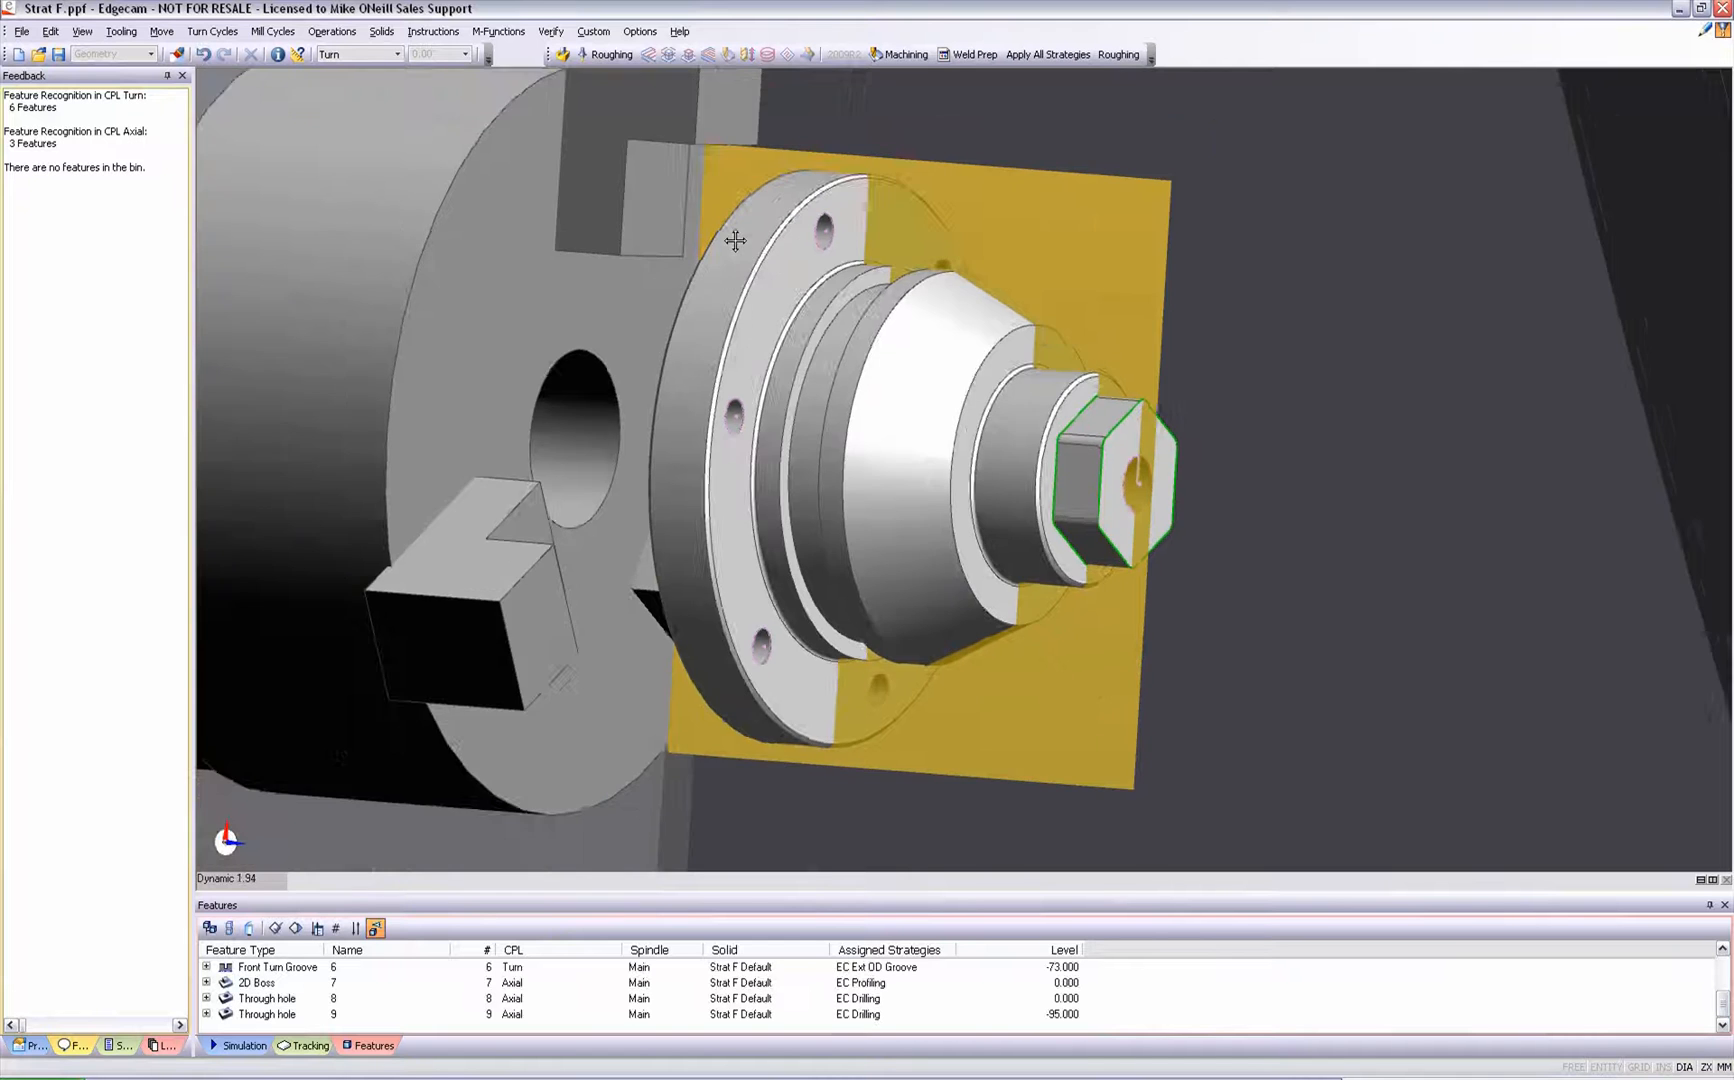
{"action": "scroll", "coordinate": [735, 248], "scroll_direction": "down", "scroll_amount": 3}
{"action": "scroll", "coordinate": [738, 254], "scroll_direction": "down", "scroll_amount": 2}
{"action": "scroll", "coordinate": [745, 270], "scroll_direction": "down", "scroll_amount": 1}
{"action": "scroll", "coordinate": [814, 325], "scroll_direction": "down", "scroll_amount": 2}
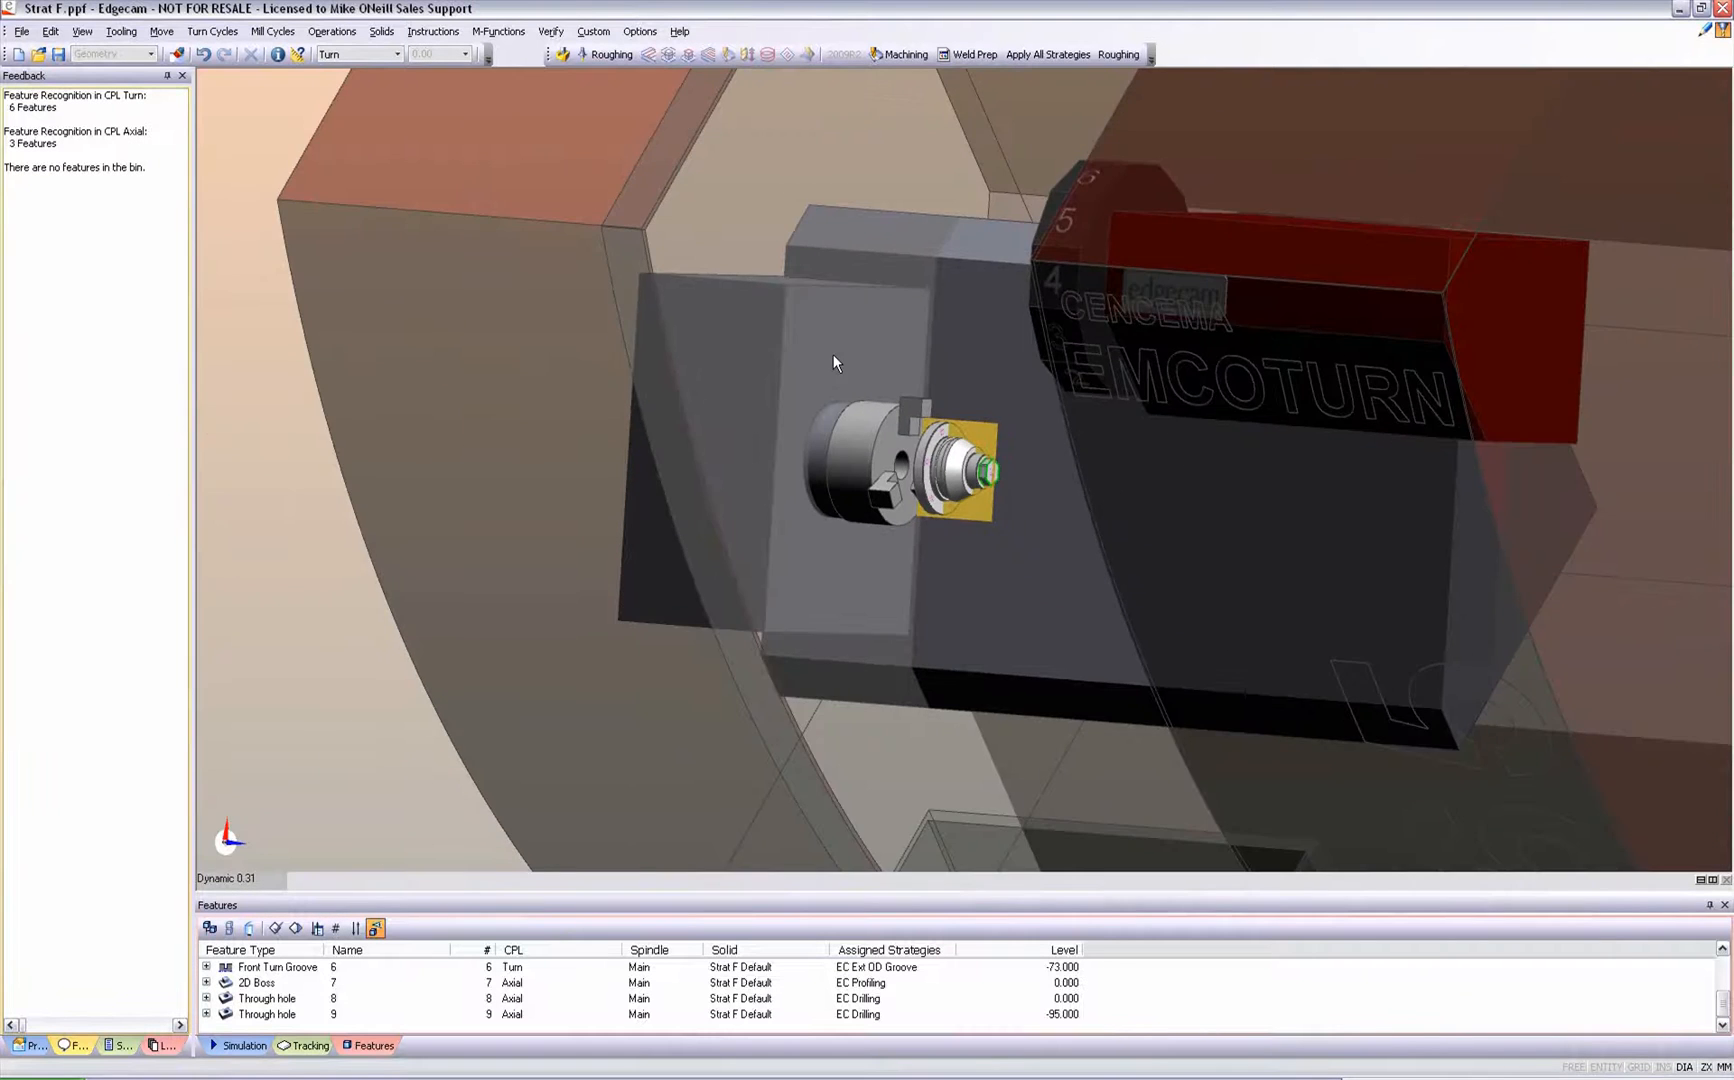
{"action": "scroll", "coordinate": [922, 356], "scroll_direction": "down", "scroll_amount": 1}
{"action": "scroll", "coordinate": [941, 345], "scroll_direction": "up", "scroll_amount": 2}
{"action": "scroll", "coordinate": [953, 322], "scroll_direction": "up", "scroll_amount": 4}
{"action": "scroll", "coordinate": [953, 332], "scroll_direction": "up", "scroll_amount": 4}
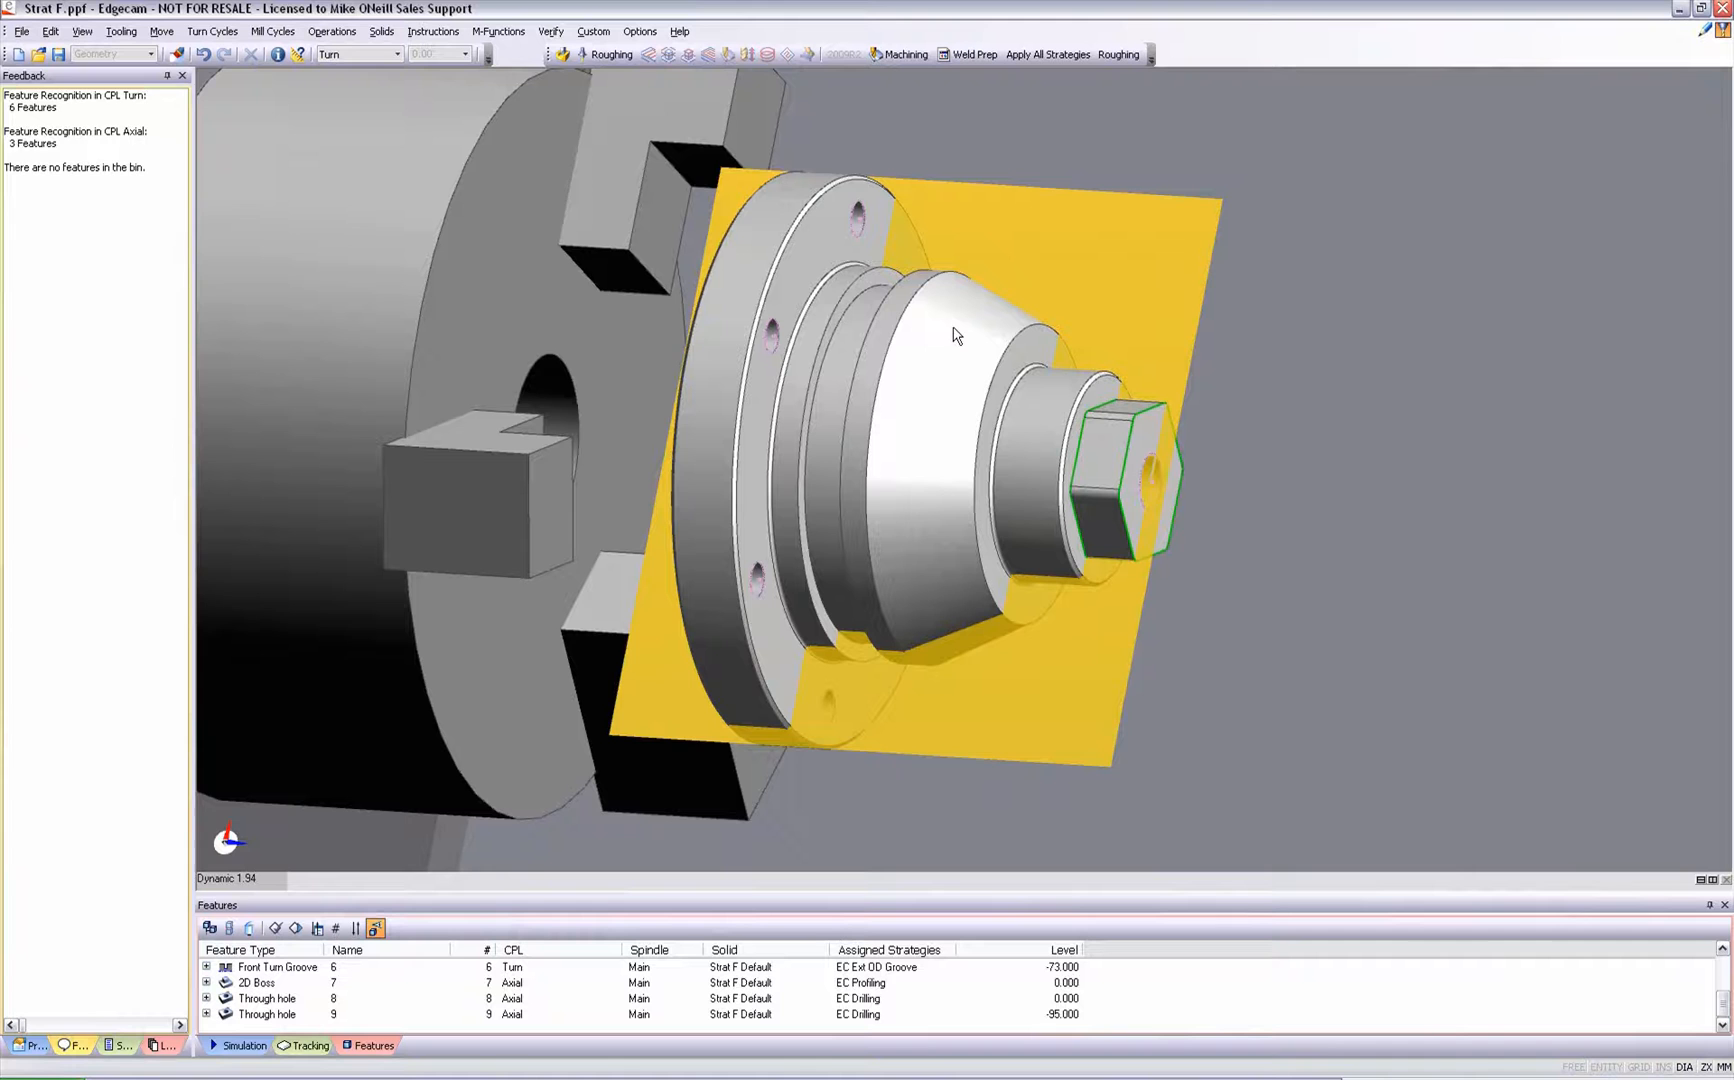
{"action": "scroll", "coordinate": [954, 335], "scroll_direction": "up", "scroll_amount": 1}
{"action": "left_click", "coordinate": [295, 928]}
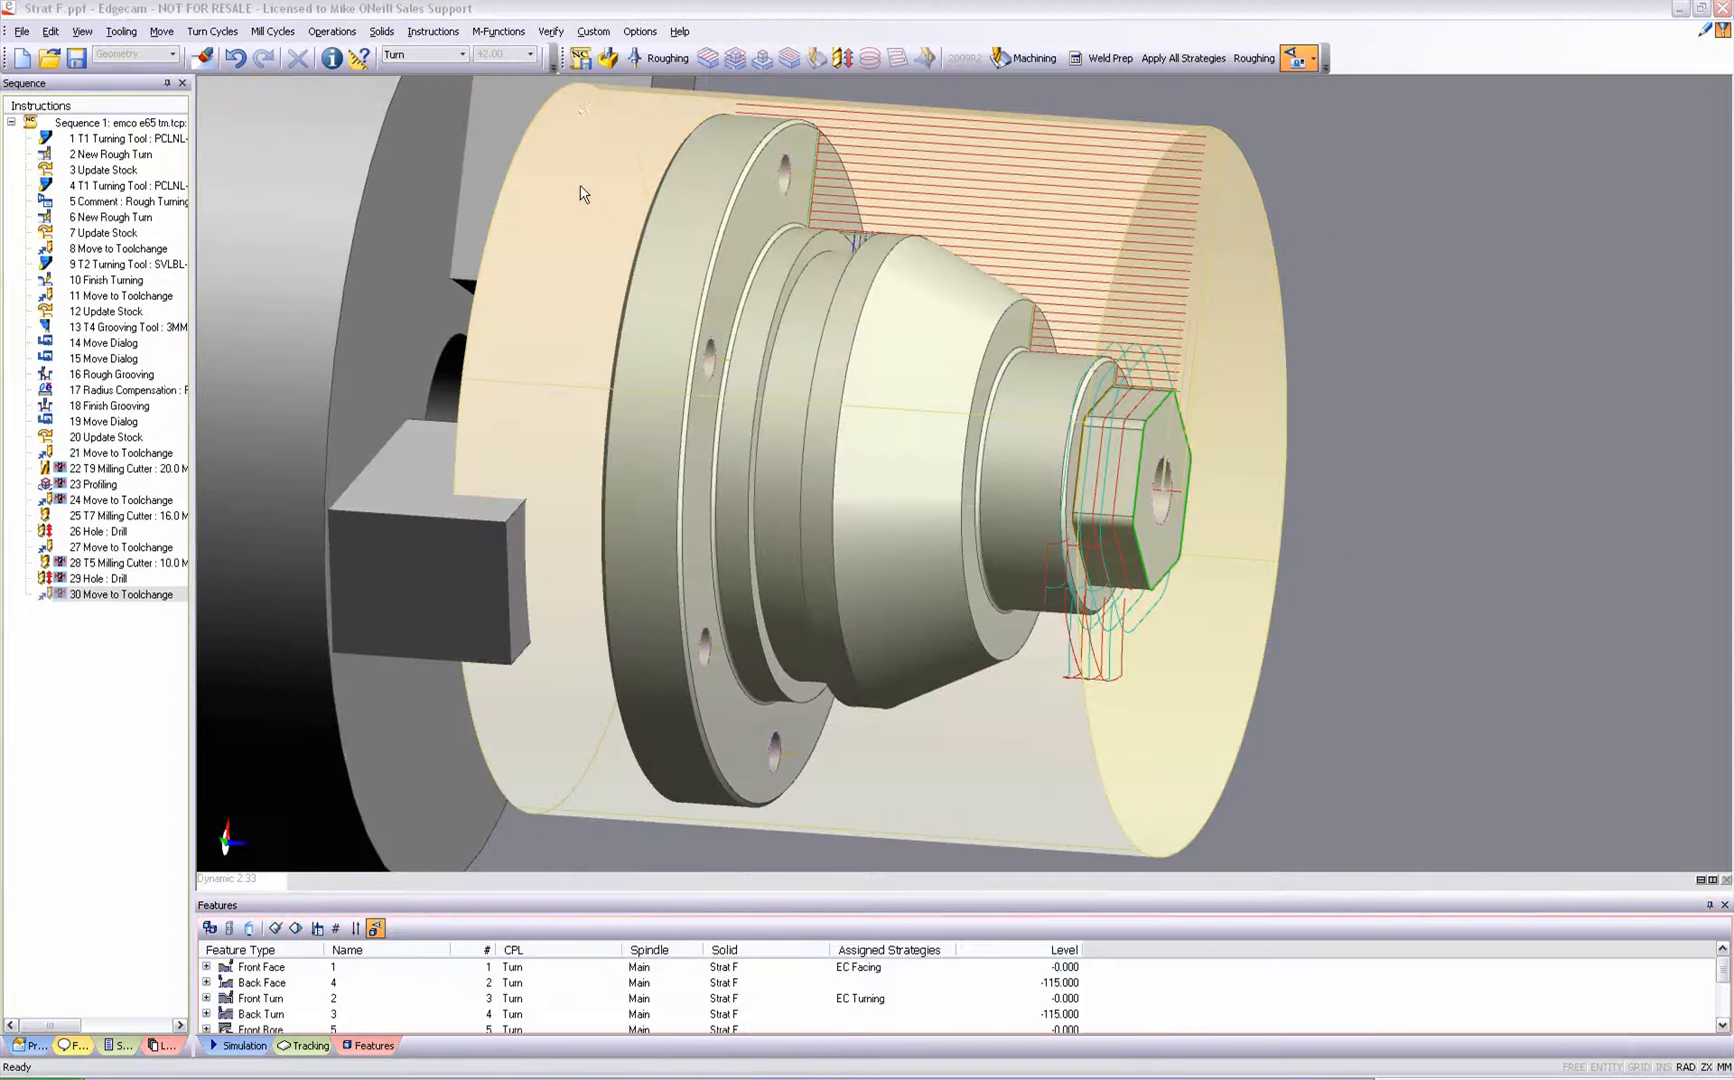
Generate the hub's NC program and view the code listing full screen in the Editor
{"action": "left_click", "coordinate": [581, 61]}
{"action": "left_click", "coordinate": [407, 304]}
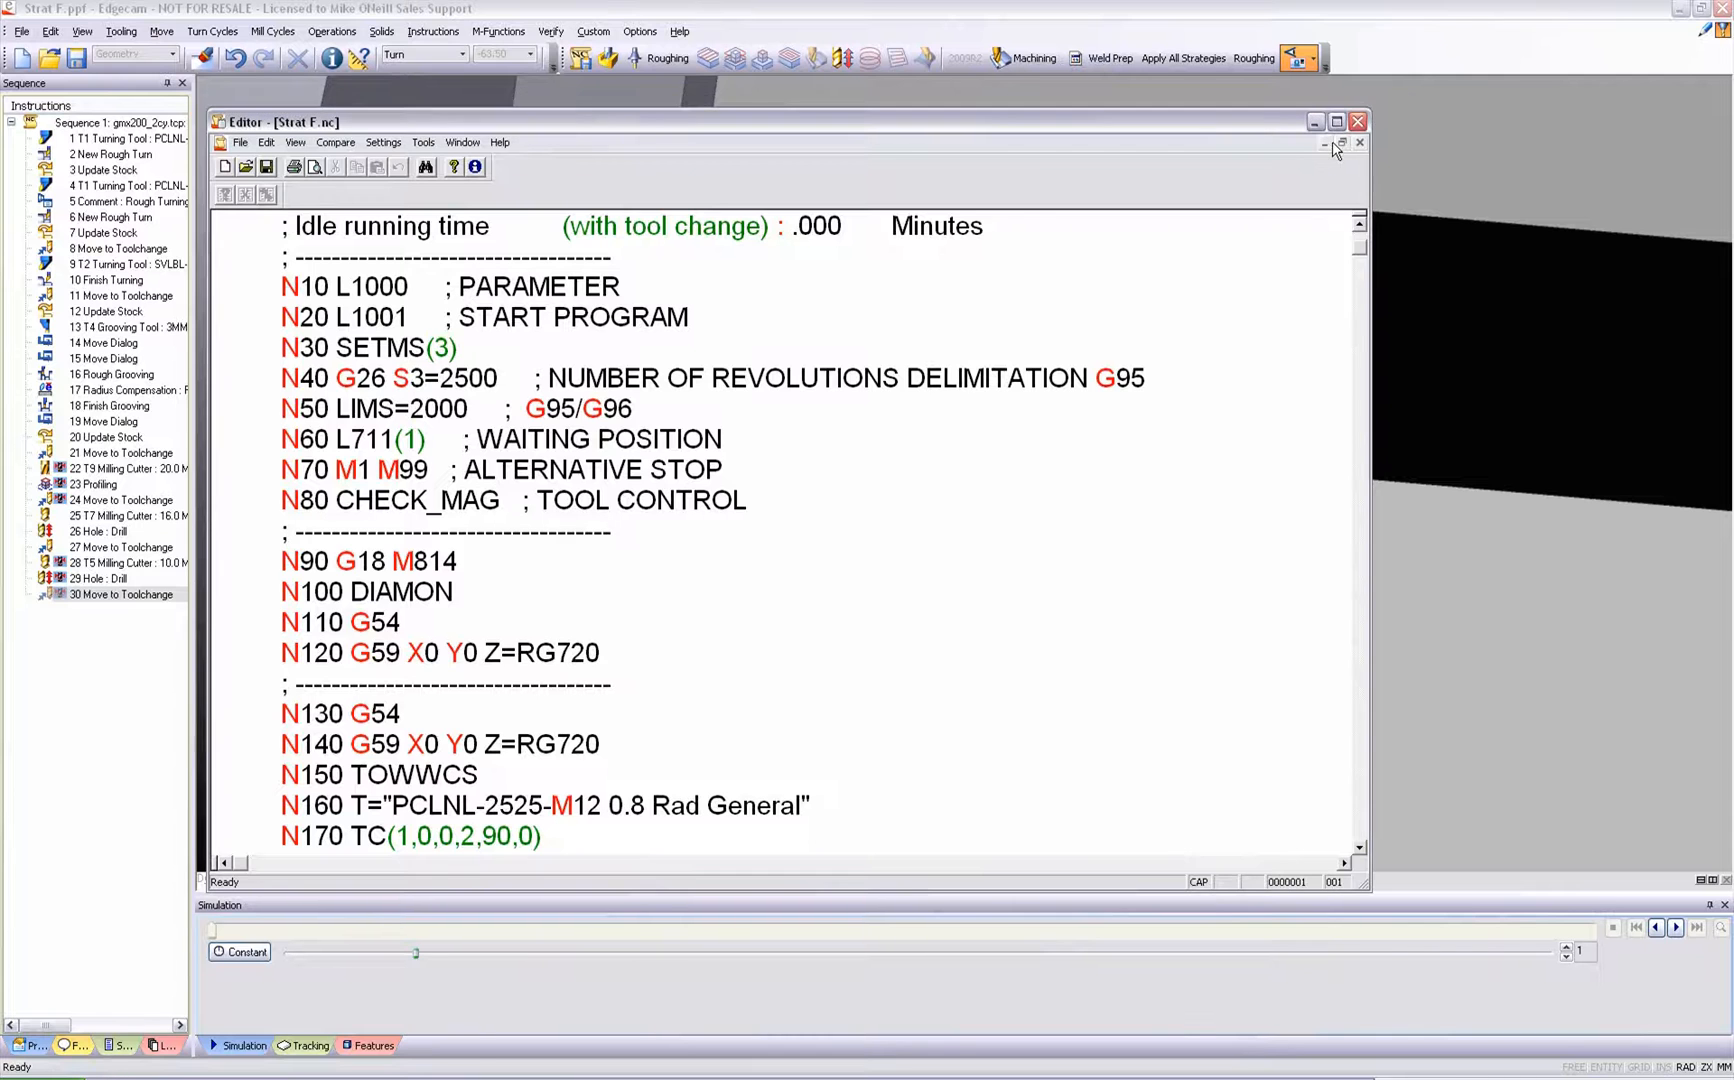
{"action": "left_click", "coordinate": [1336, 124]}
{"action": "scroll", "coordinate": [1325, 250], "scroll_direction": "down", "scroll_amount": 1}
{"action": "scroll", "coordinate": [1325, 250], "scroll_direction": "down", "scroll_amount": 1}
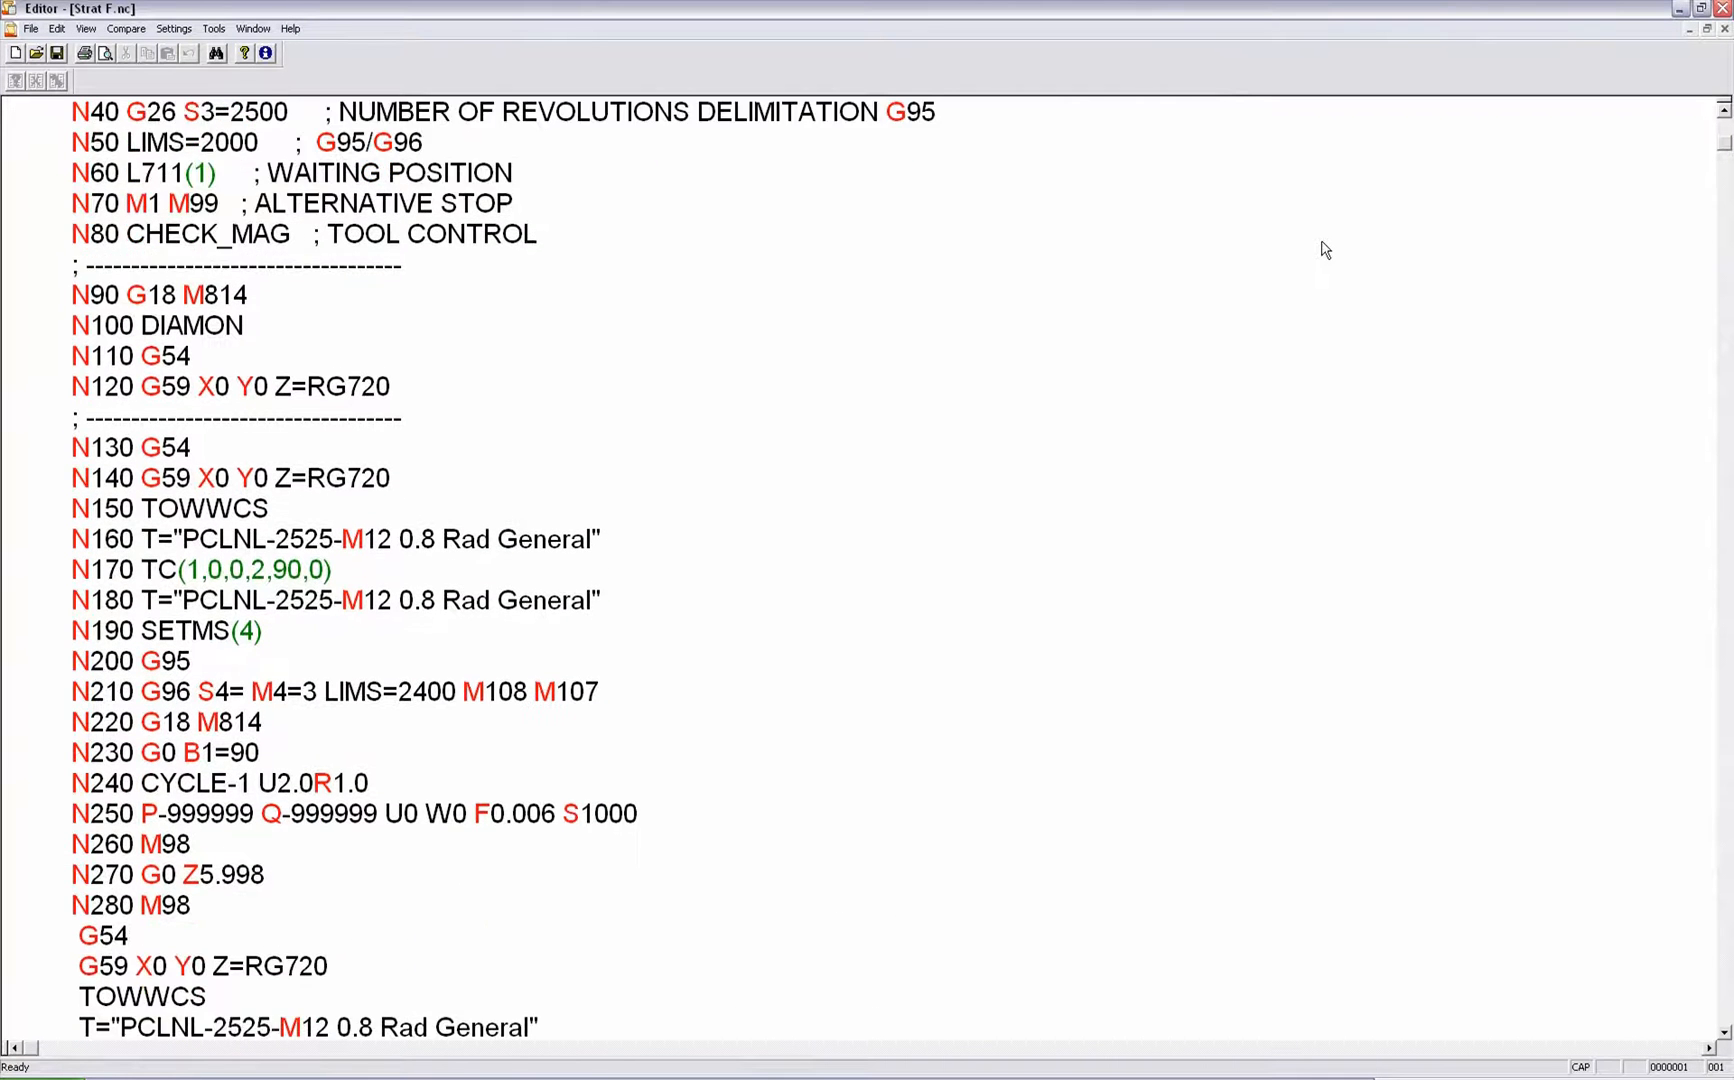
{"action": "scroll", "coordinate": [1324, 250], "scroll_direction": "down", "scroll_amount": 1}
{"action": "scroll", "coordinate": [1325, 249], "scroll_direction": "down", "scroll_amount": 1}
{"action": "scroll", "coordinate": [1326, 250], "scroll_direction": "down", "scroll_amount": 2}
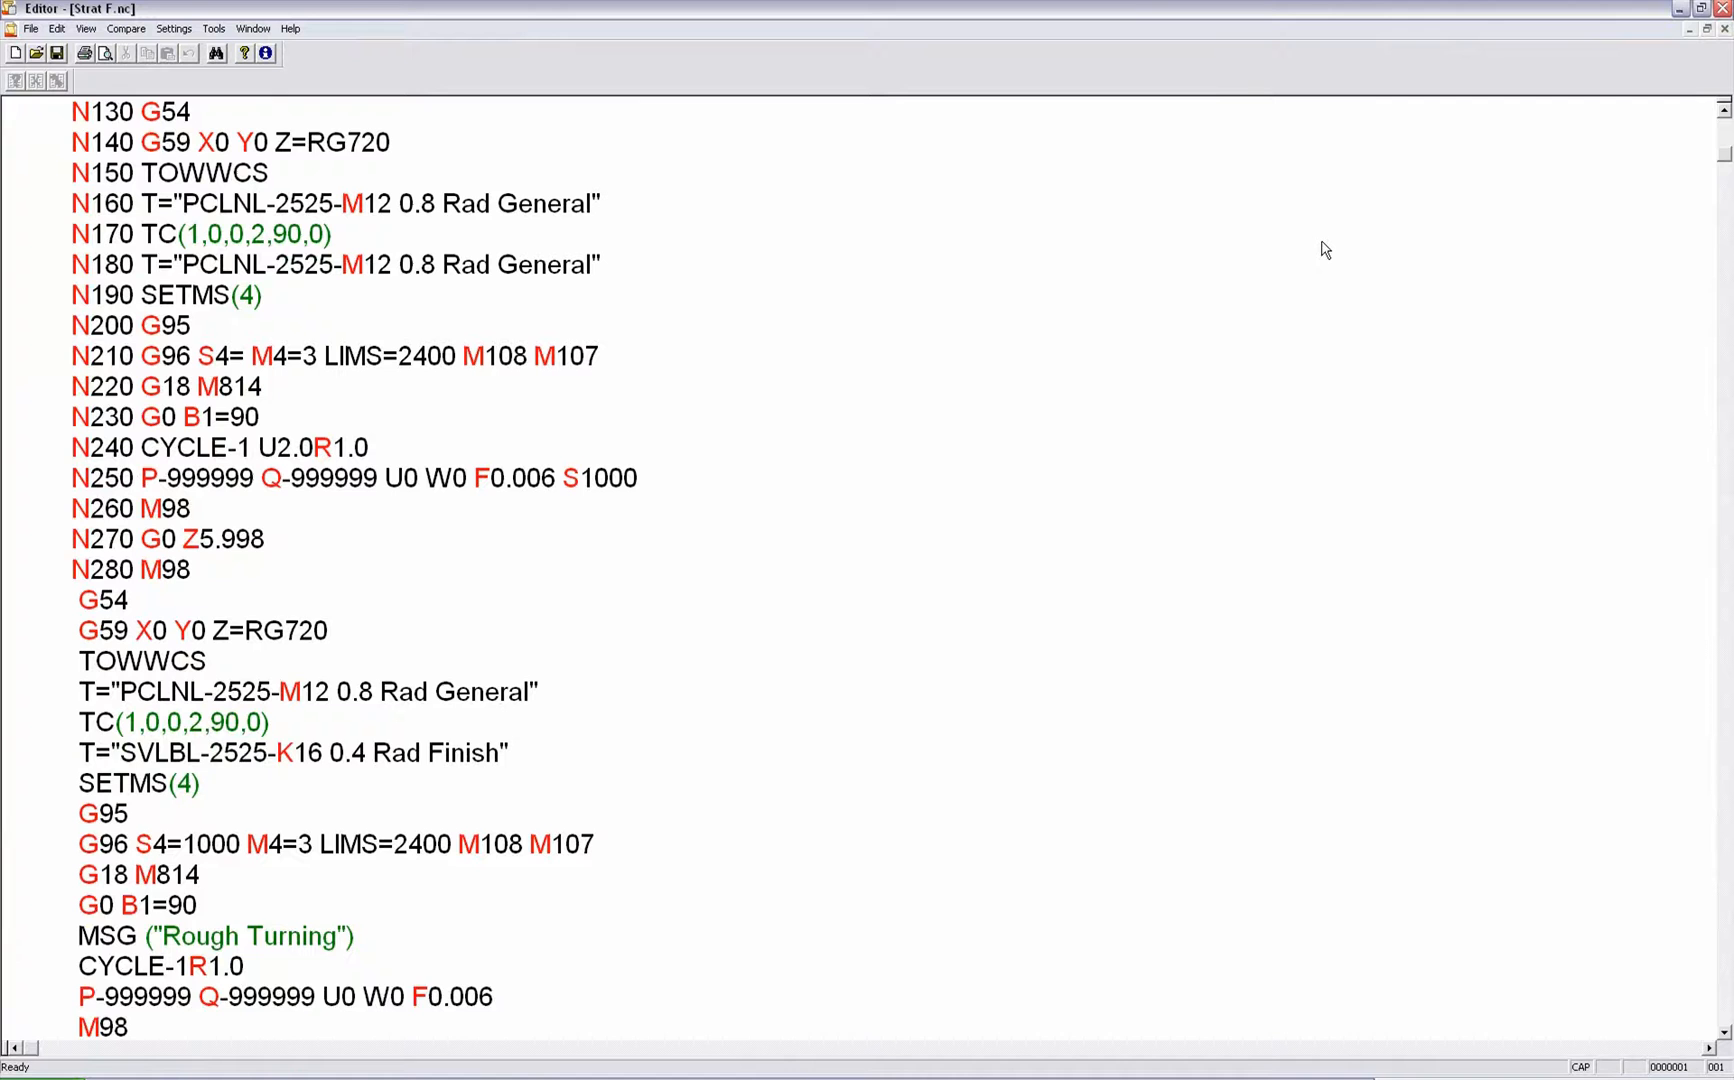
{"action": "scroll", "coordinate": [1325, 249], "scroll_direction": "down", "scroll_amount": 1}
{"action": "scroll", "coordinate": [1326, 250], "scroll_direction": "down", "scroll_amount": 1}
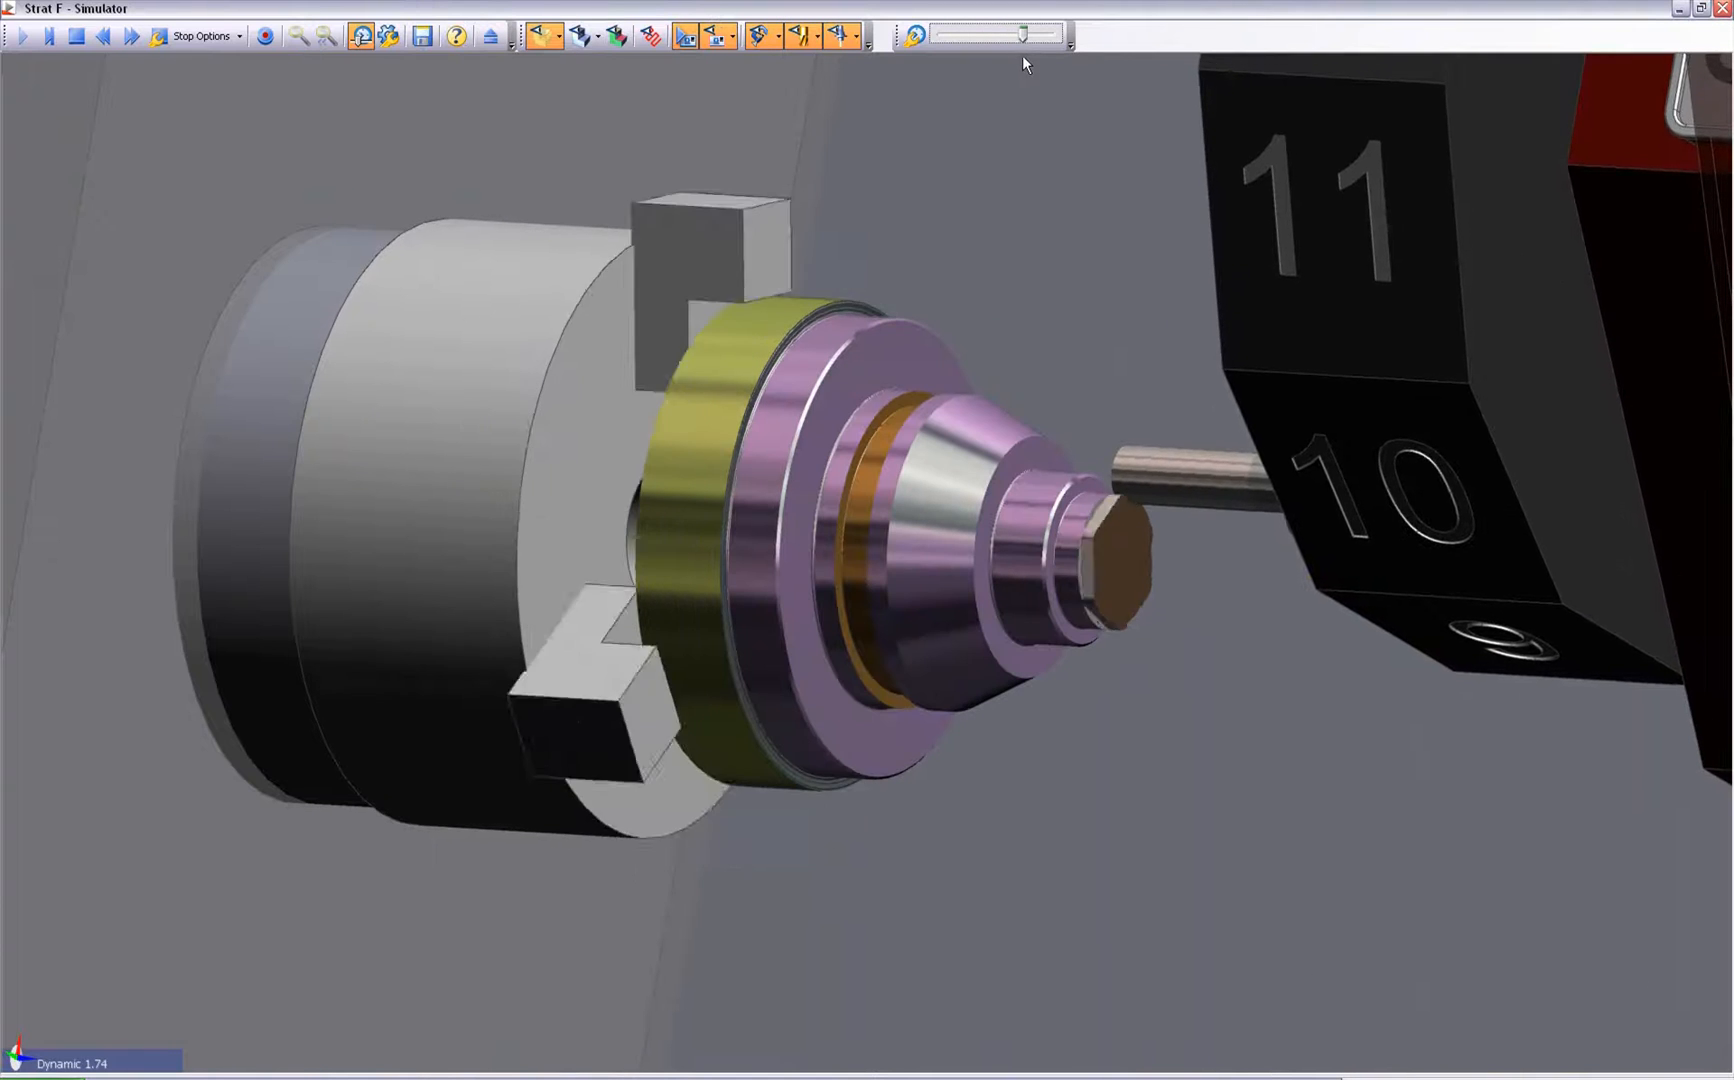
Raise the Simulator playback speed so the hub cut finishes quickly
{"action": "left_click_drag", "start_coordinate": [1011, 54], "coordinate": [1033, 56]}
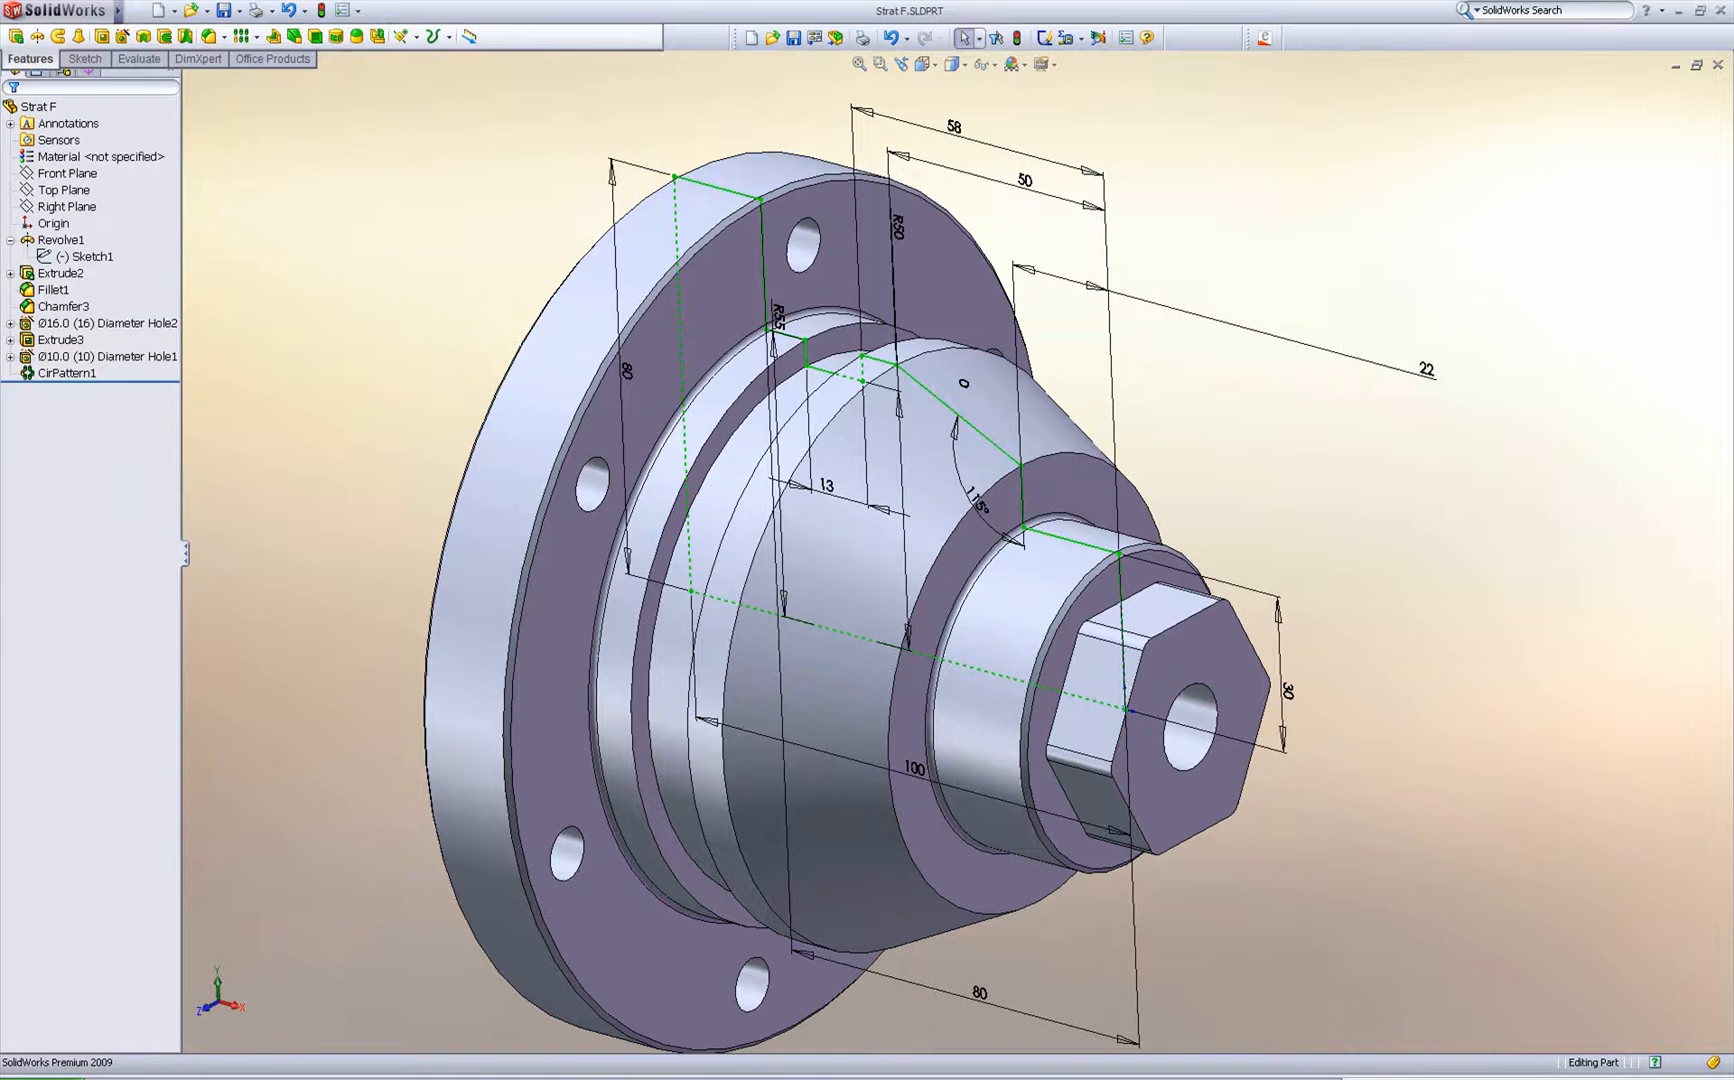
Change the flange diameter from 80 to 85 mm and the cone angle from 115° to 125°, then save
{"action": "double_click", "coordinate": [631, 369]}
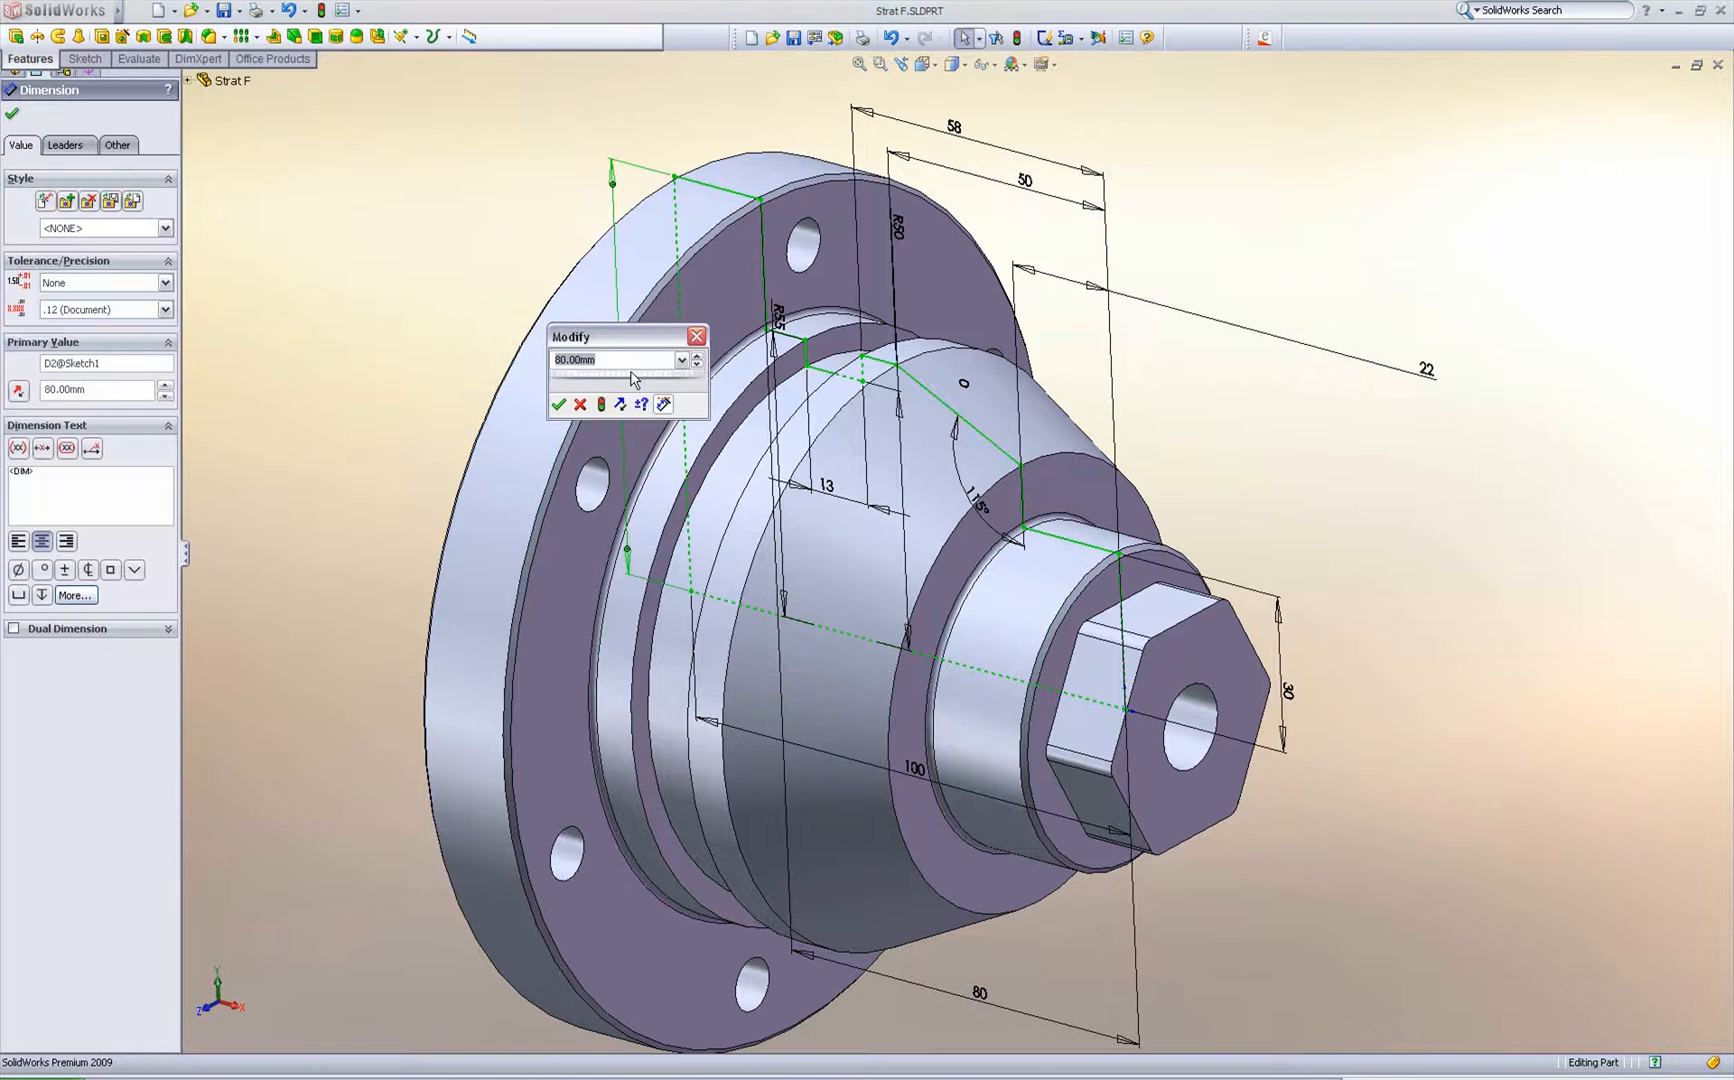
{"action": "type", "text": "85"}
{"action": "left_click", "coordinate": [555, 406]}
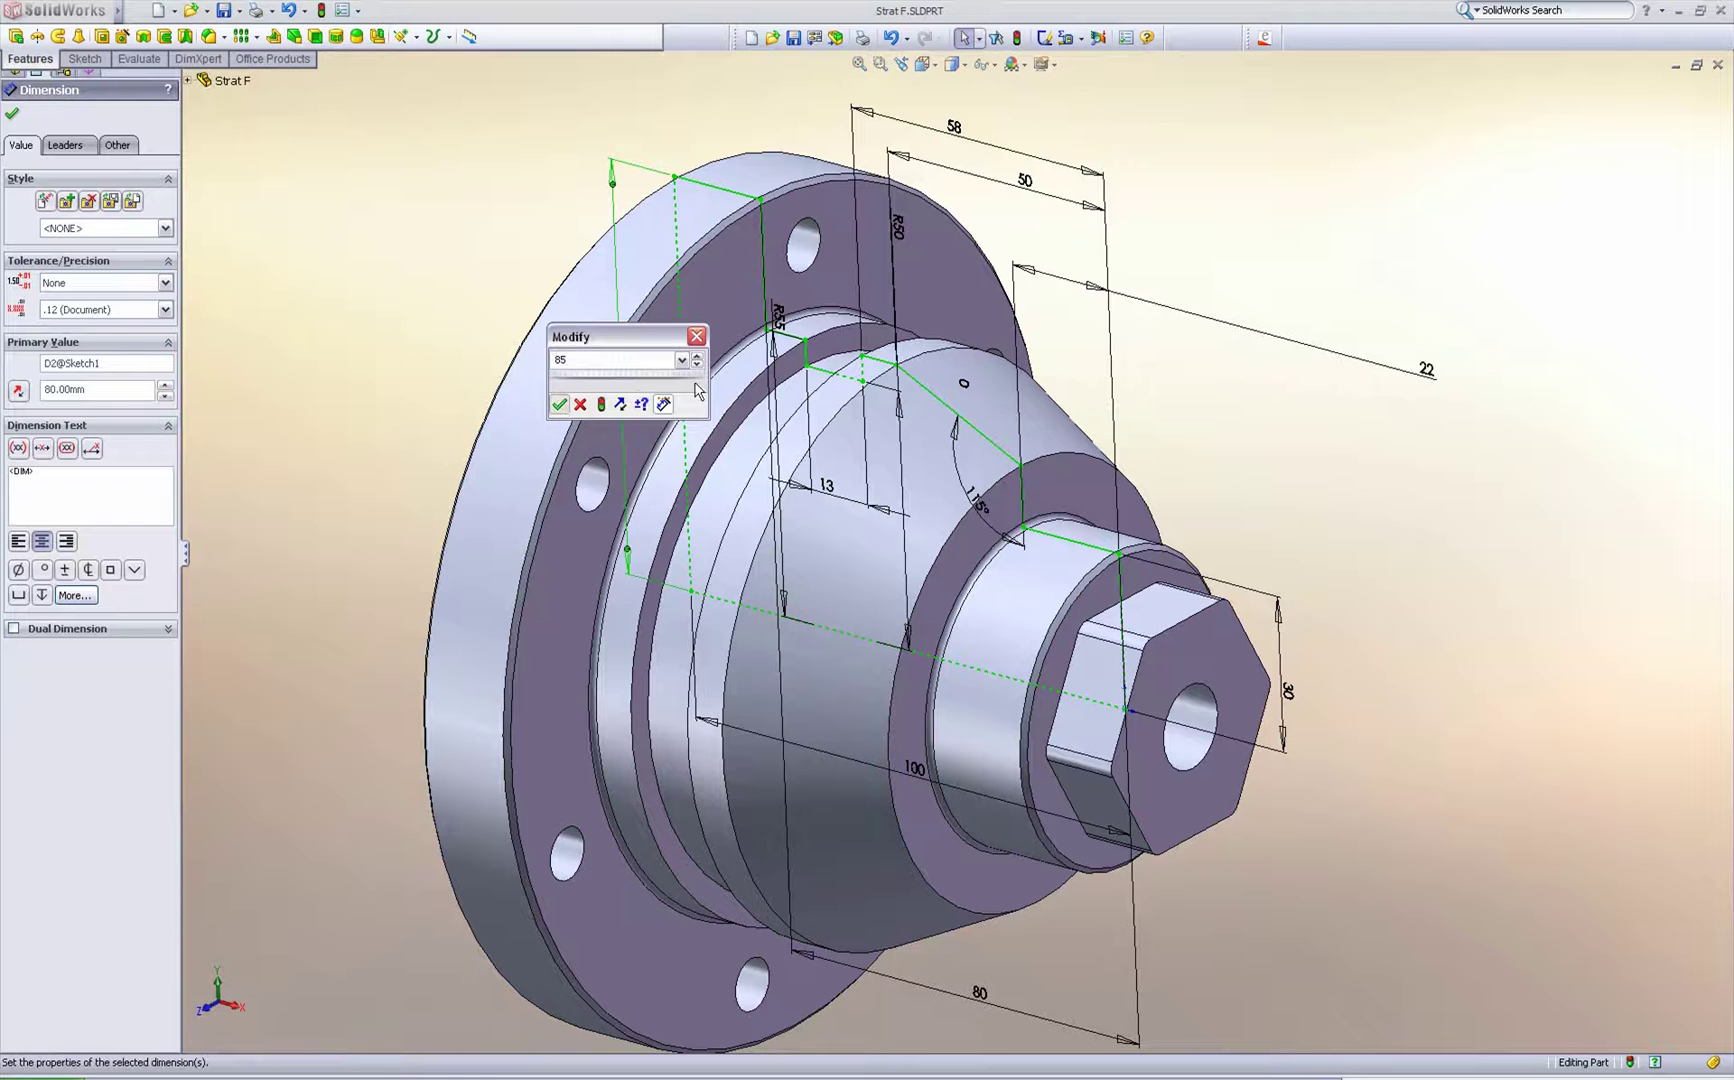
{"action": "double_click", "coordinate": [978, 503]}
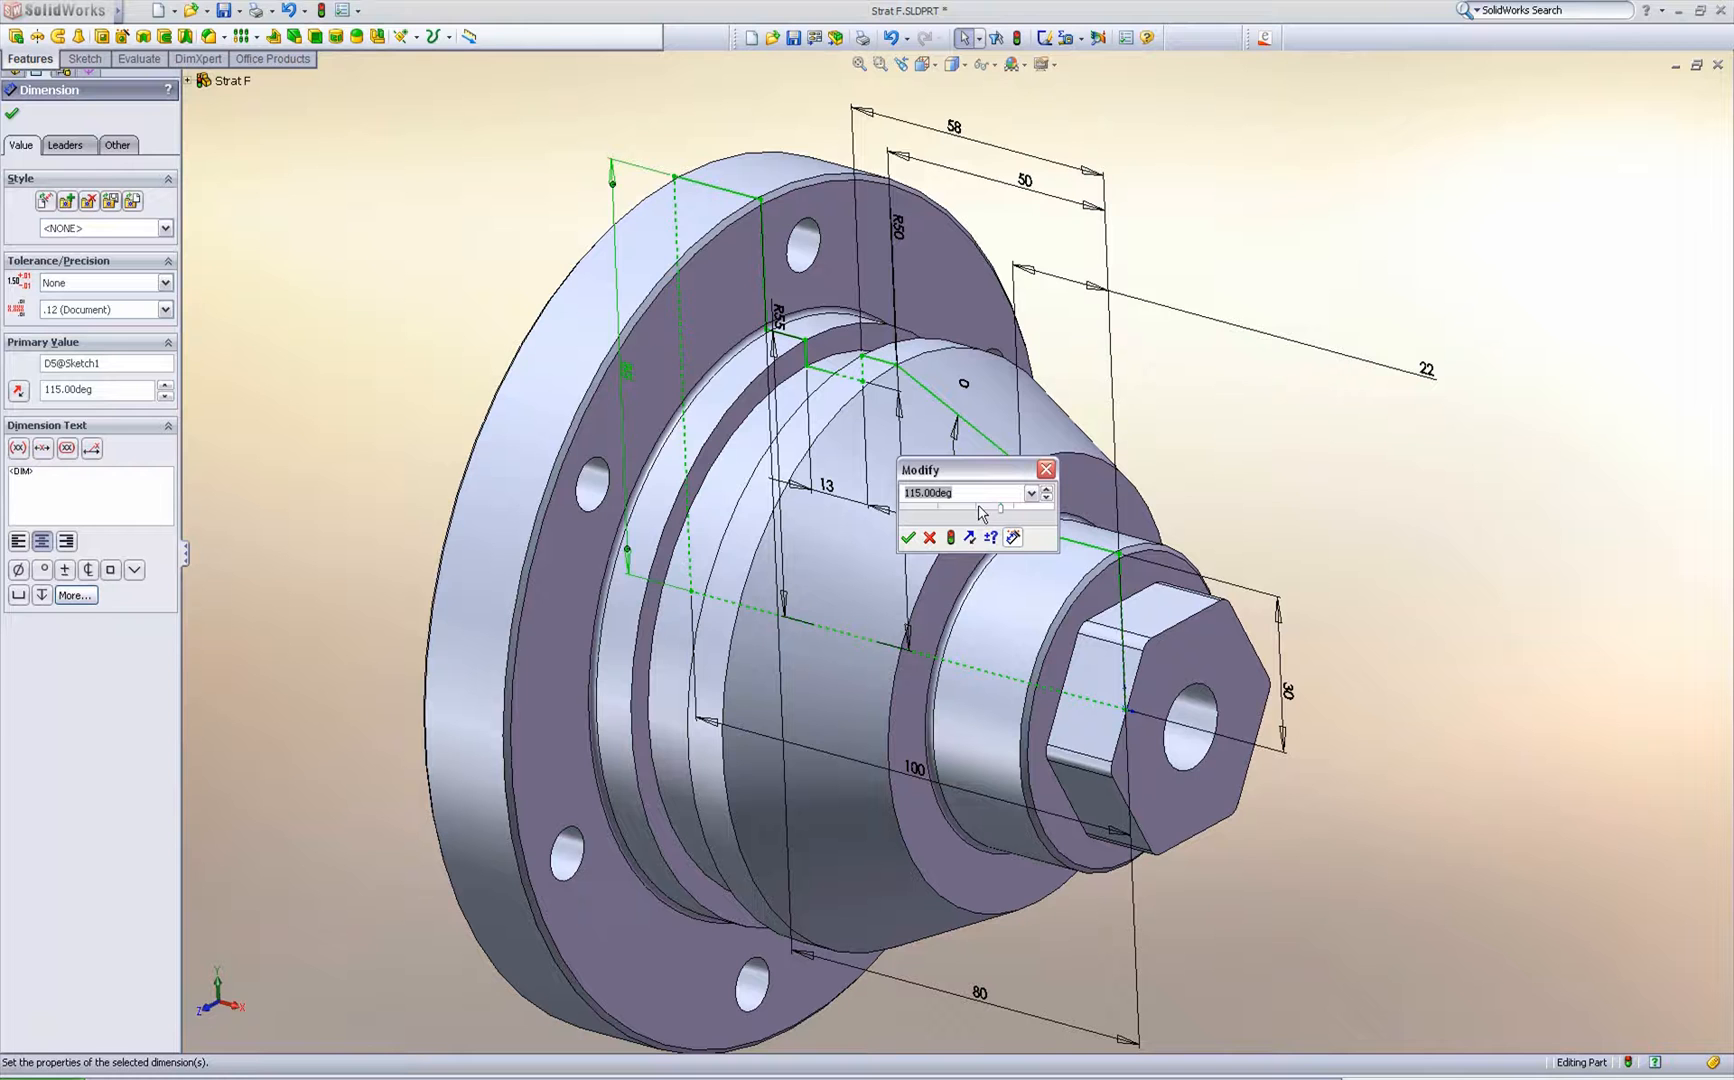
{"action": "type", "text": "125"}
{"action": "left_click", "coordinate": [910, 540]}
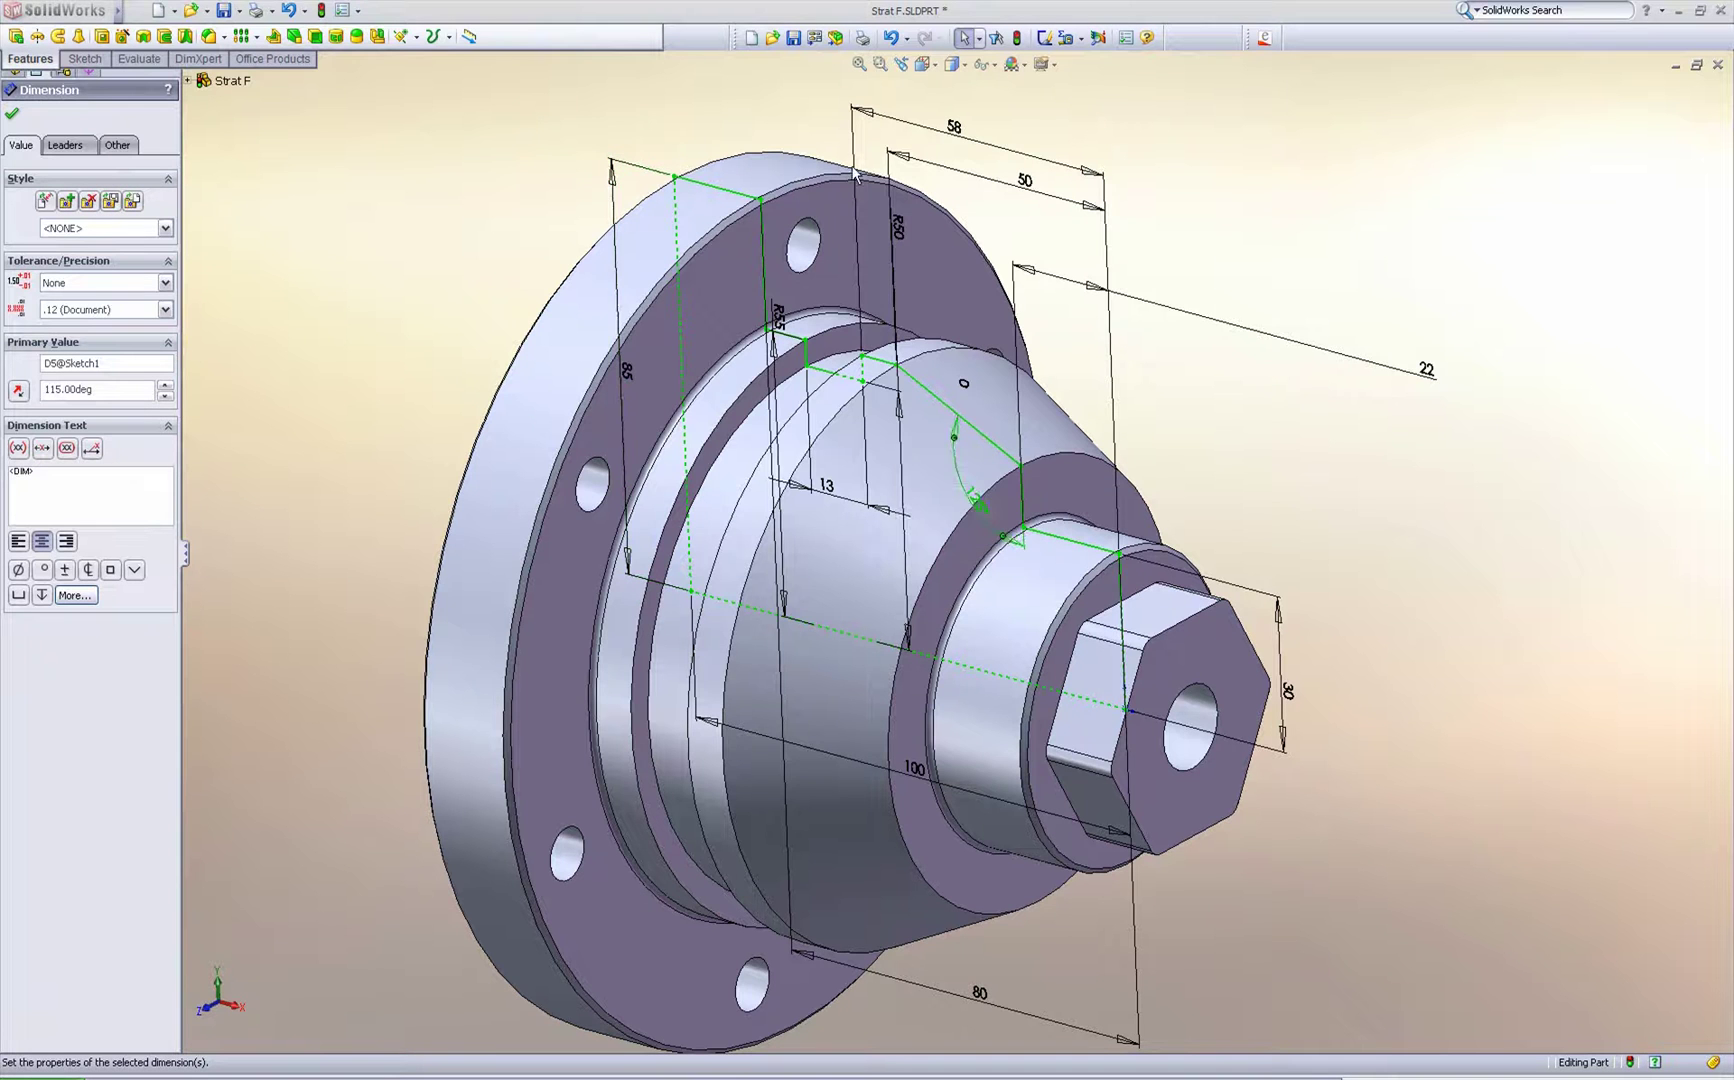
{"action": "left_click", "coordinate": [793, 36]}
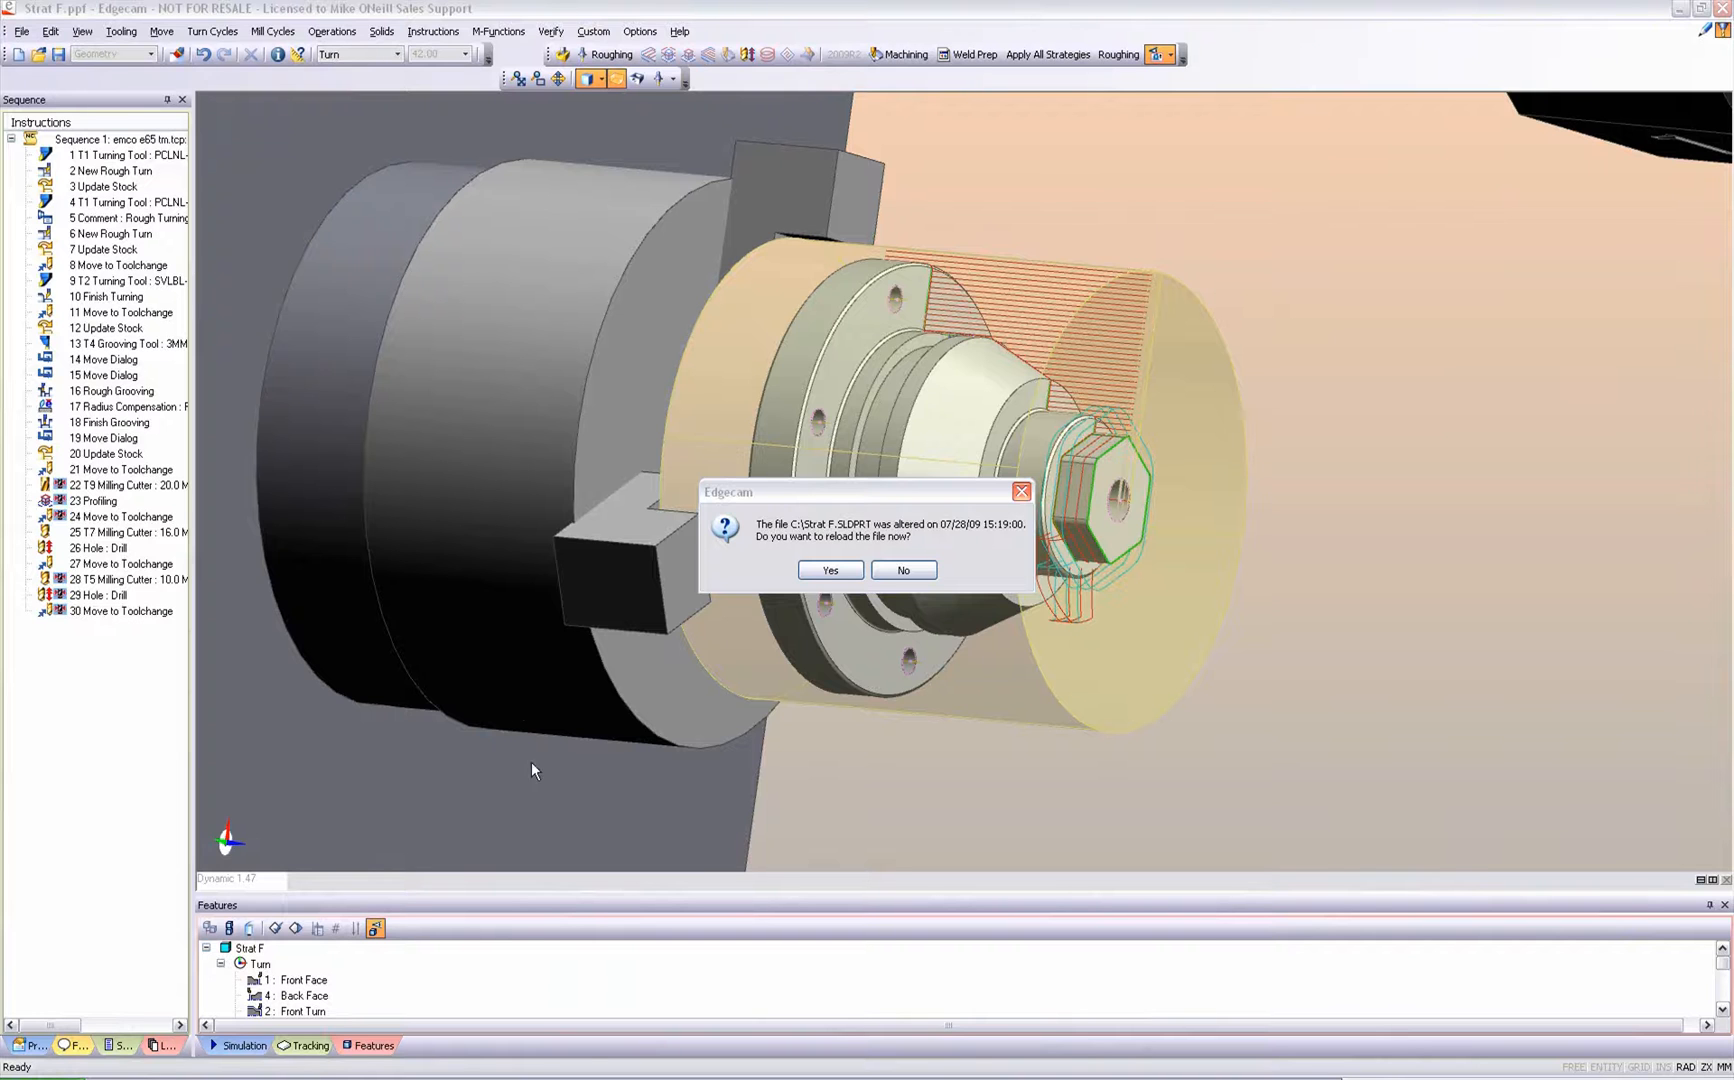
Confirm Yes to reload the altered Strat F.SLDPRT so Edgecam re-recognises changed features
{"action": "left_click", "coordinate": [813, 570]}
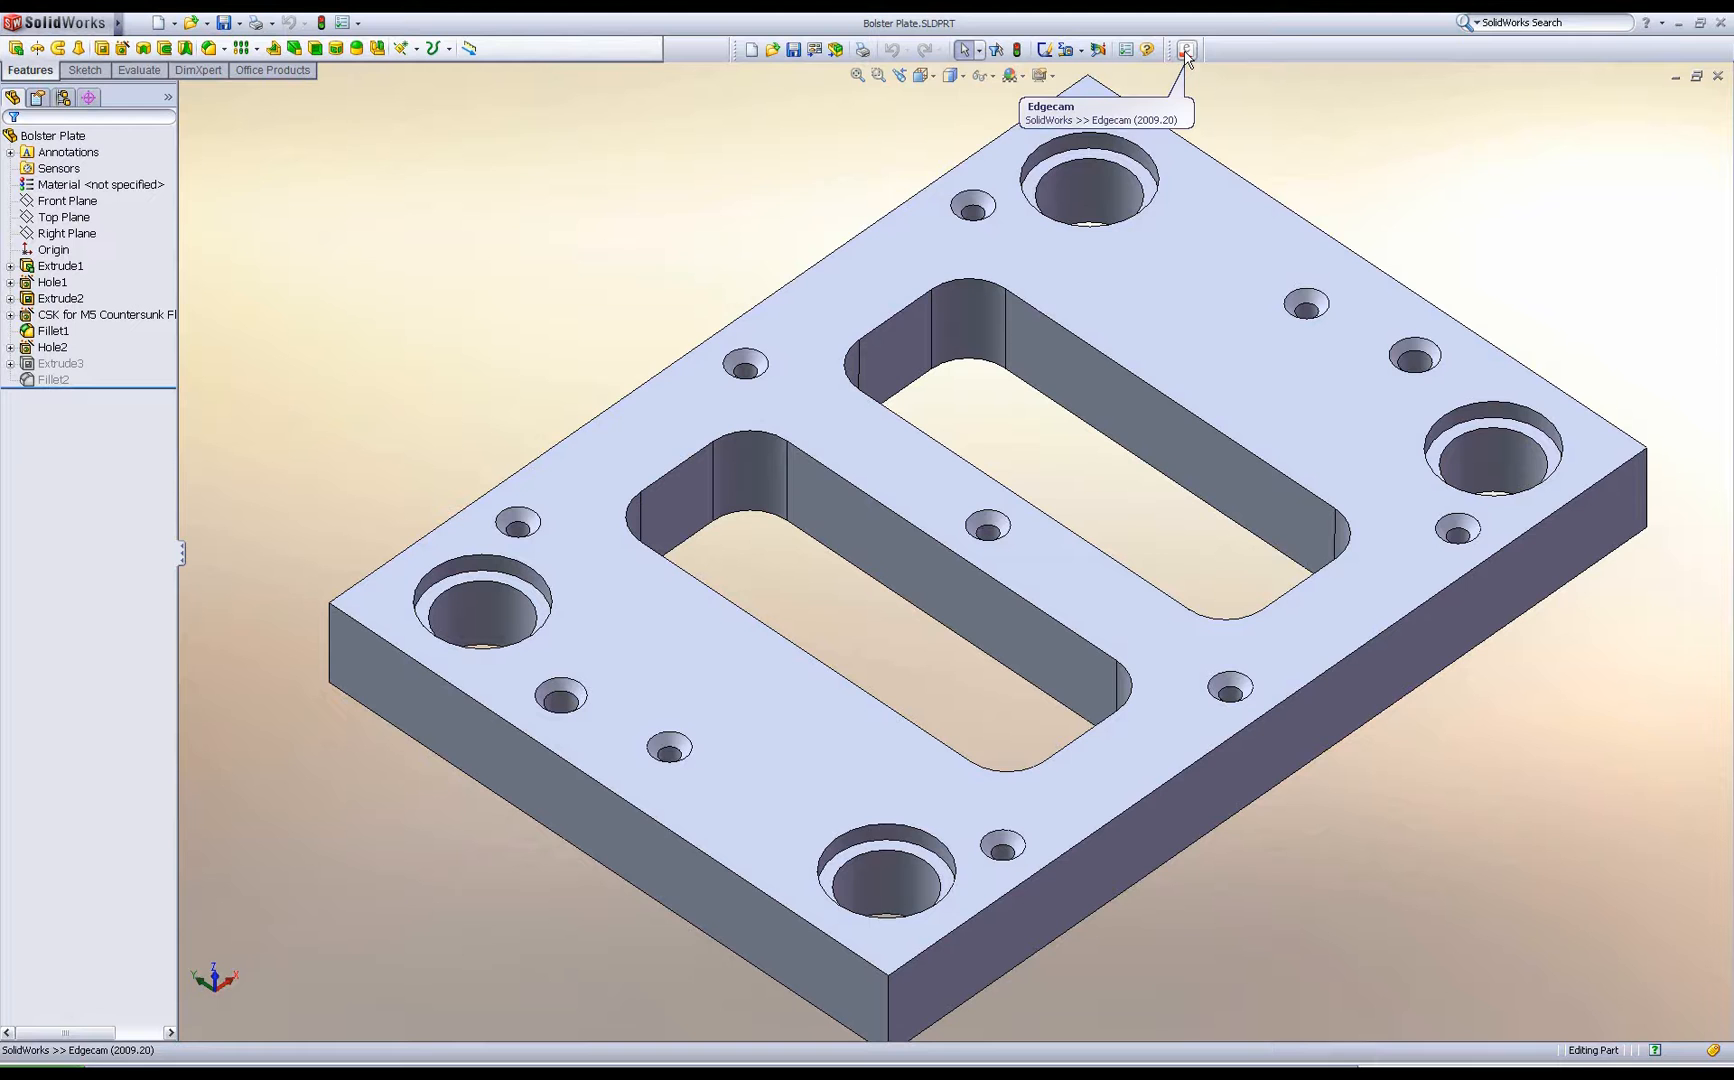
Send the bolster plate to Edgecam, then close the code Editor to watch the vise milling simulation
{"action": "left_click", "coordinate": [1185, 55]}
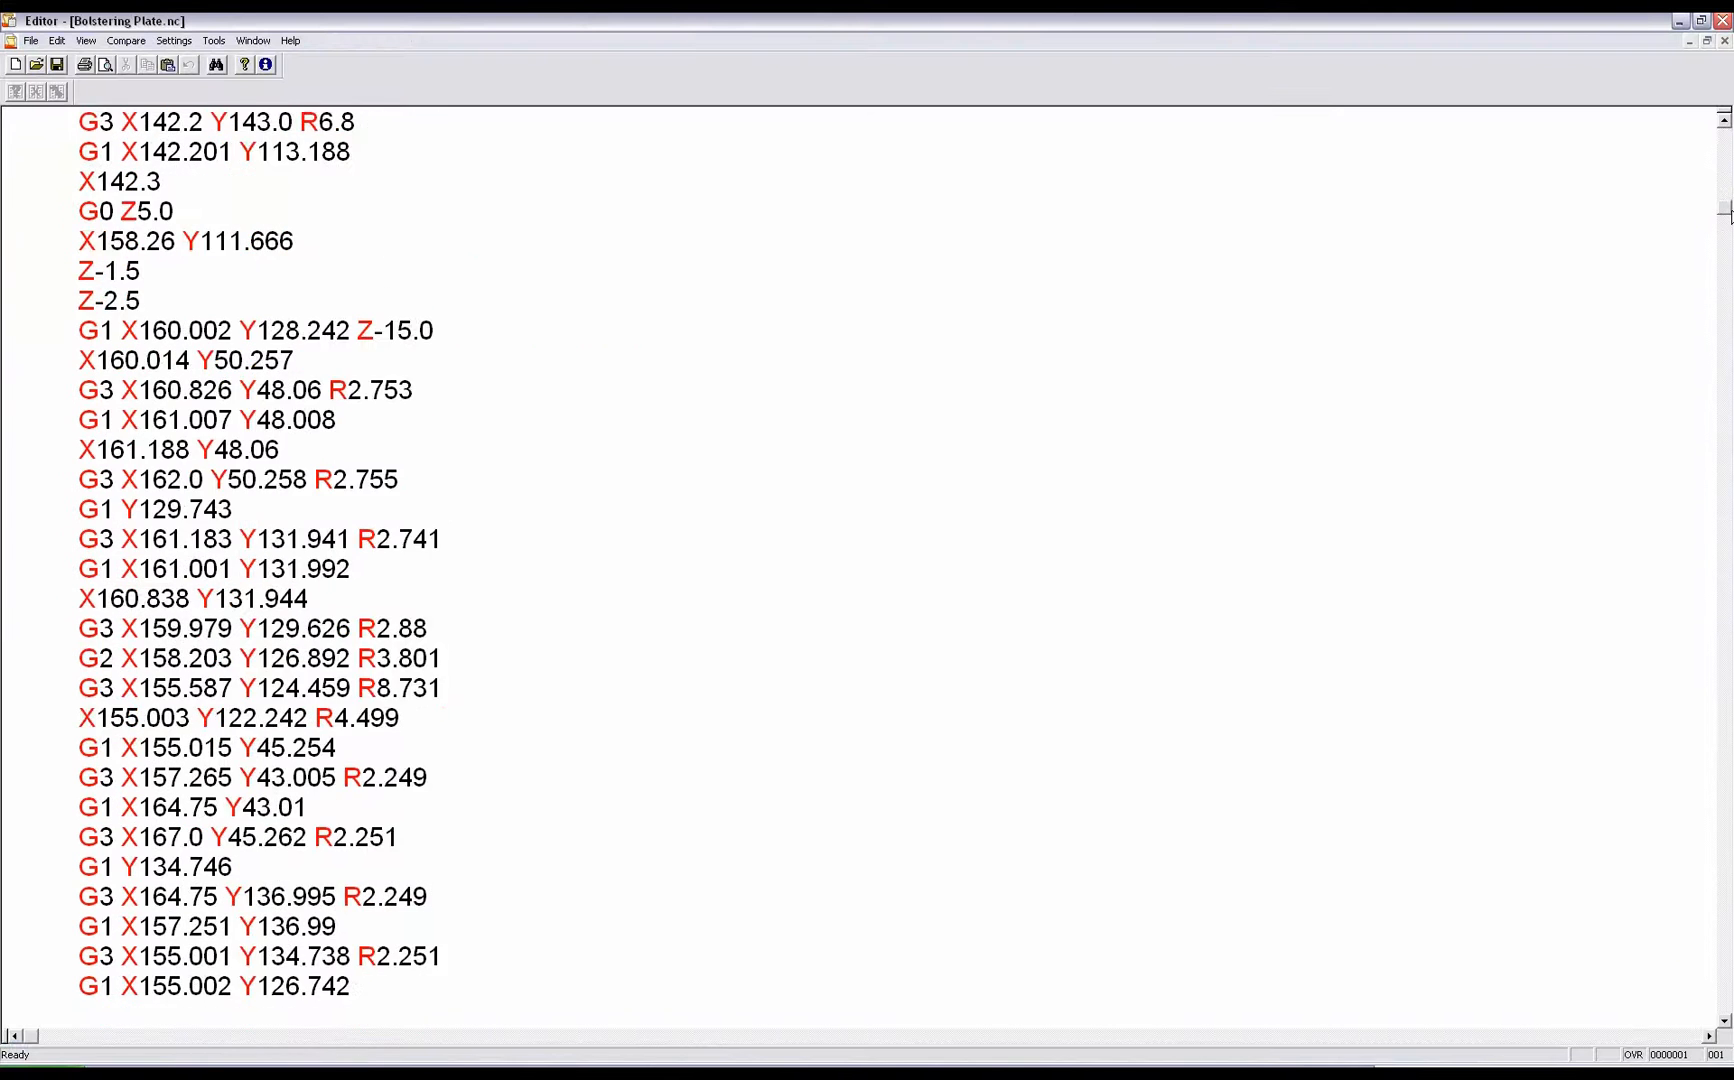
{"action": "left_click", "coordinate": [1721, 28]}
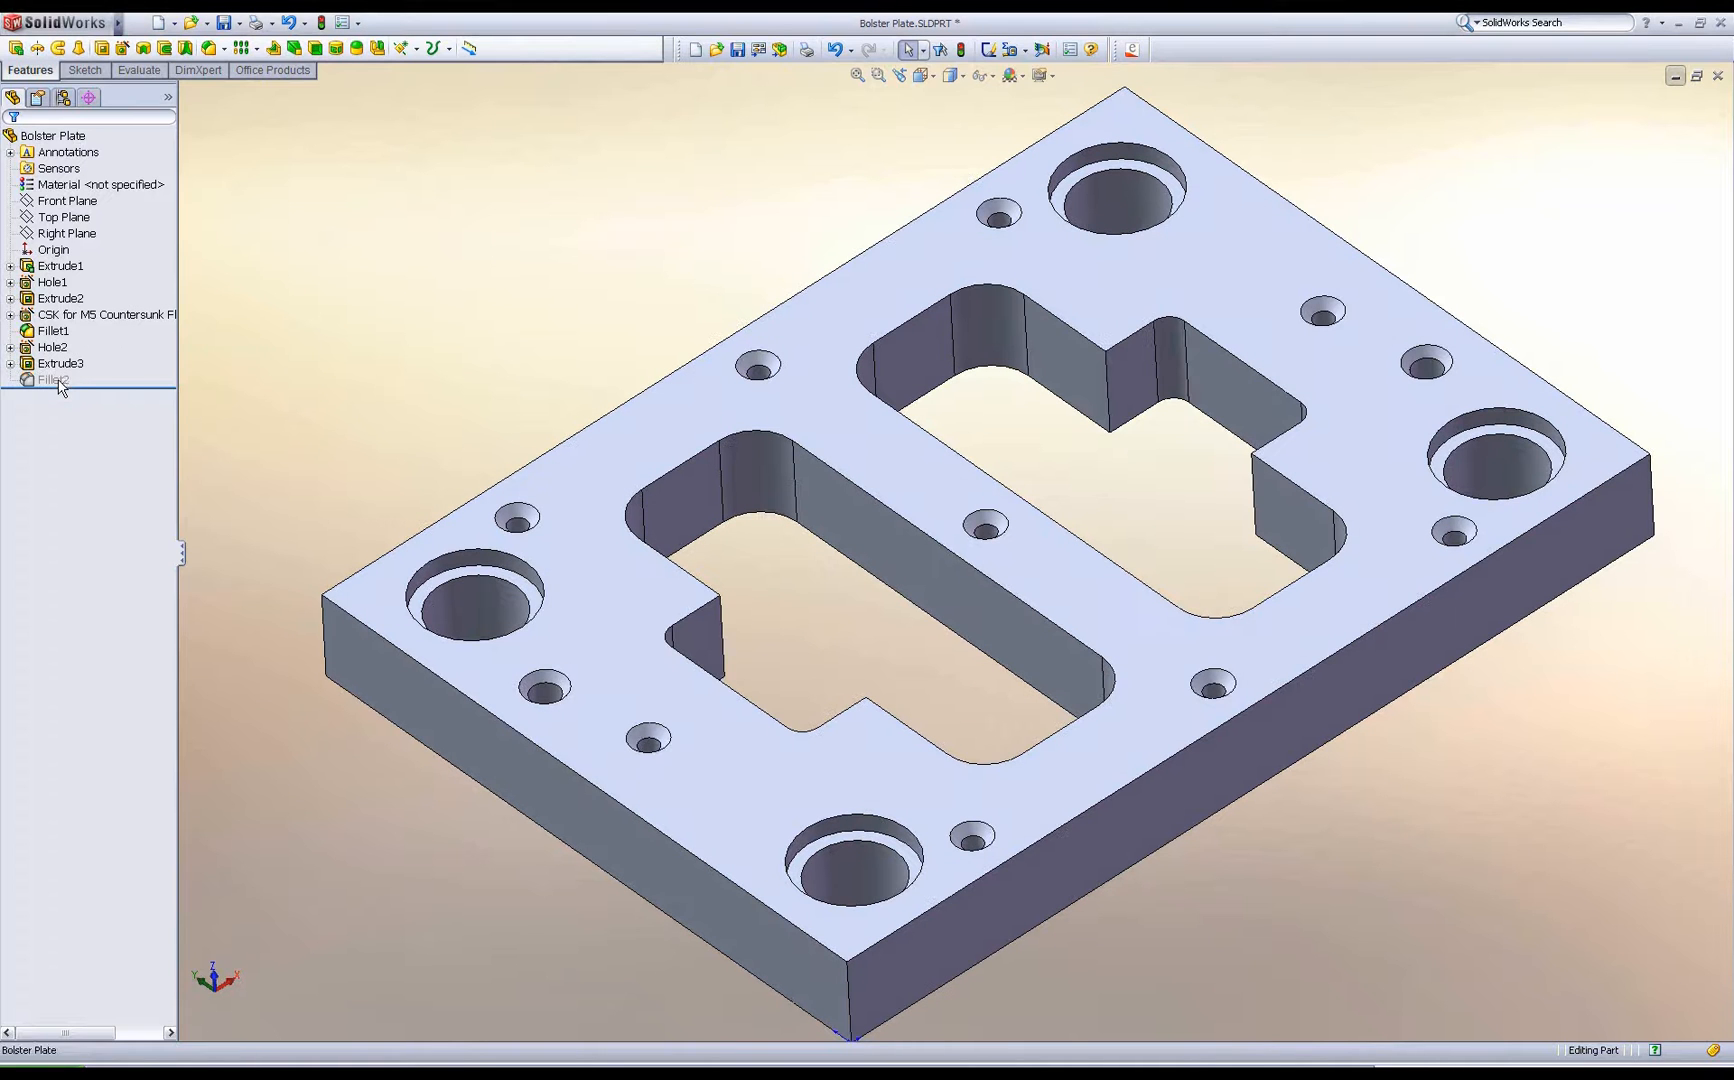
Unsuppress Fillet2 on the bolster plate's notched pockets and save the part
{"action": "left_click", "coordinate": [54, 381]}
{"action": "left_click", "coordinate": [99, 340]}
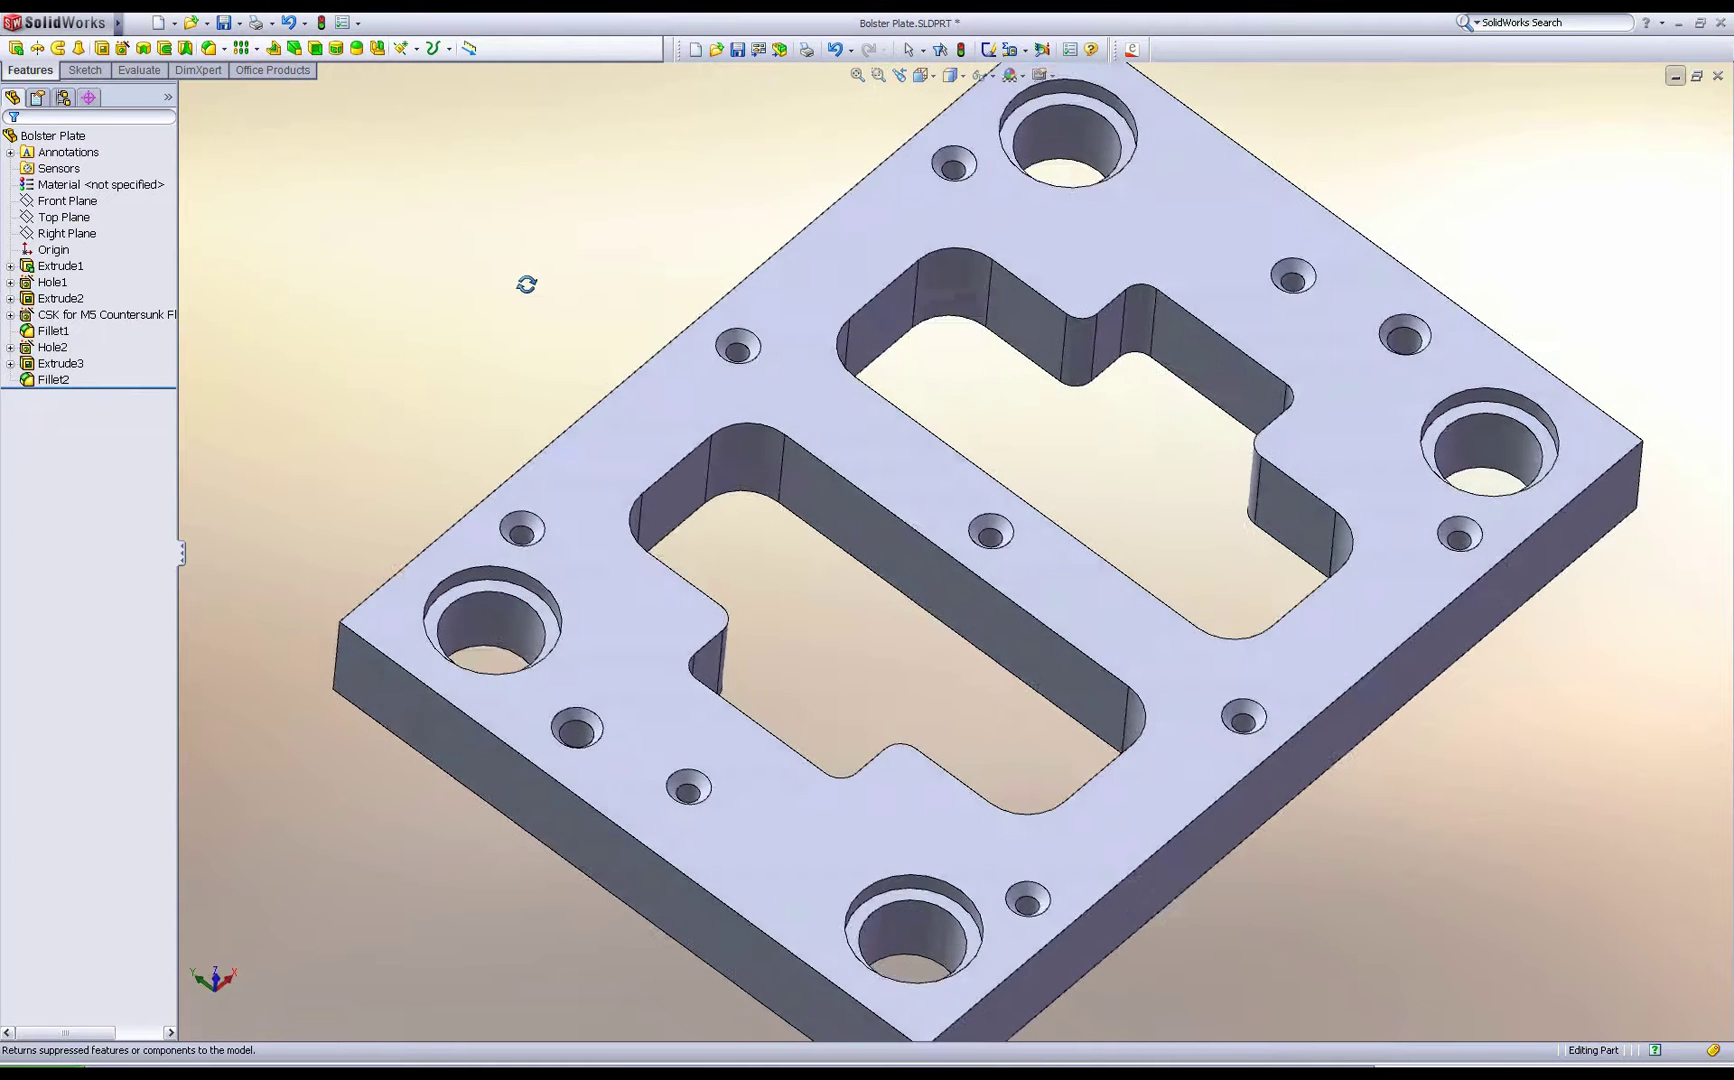
{"action": "middle_click_drag", "start_coordinate": [362, 327], "coordinate": [515, 235]}
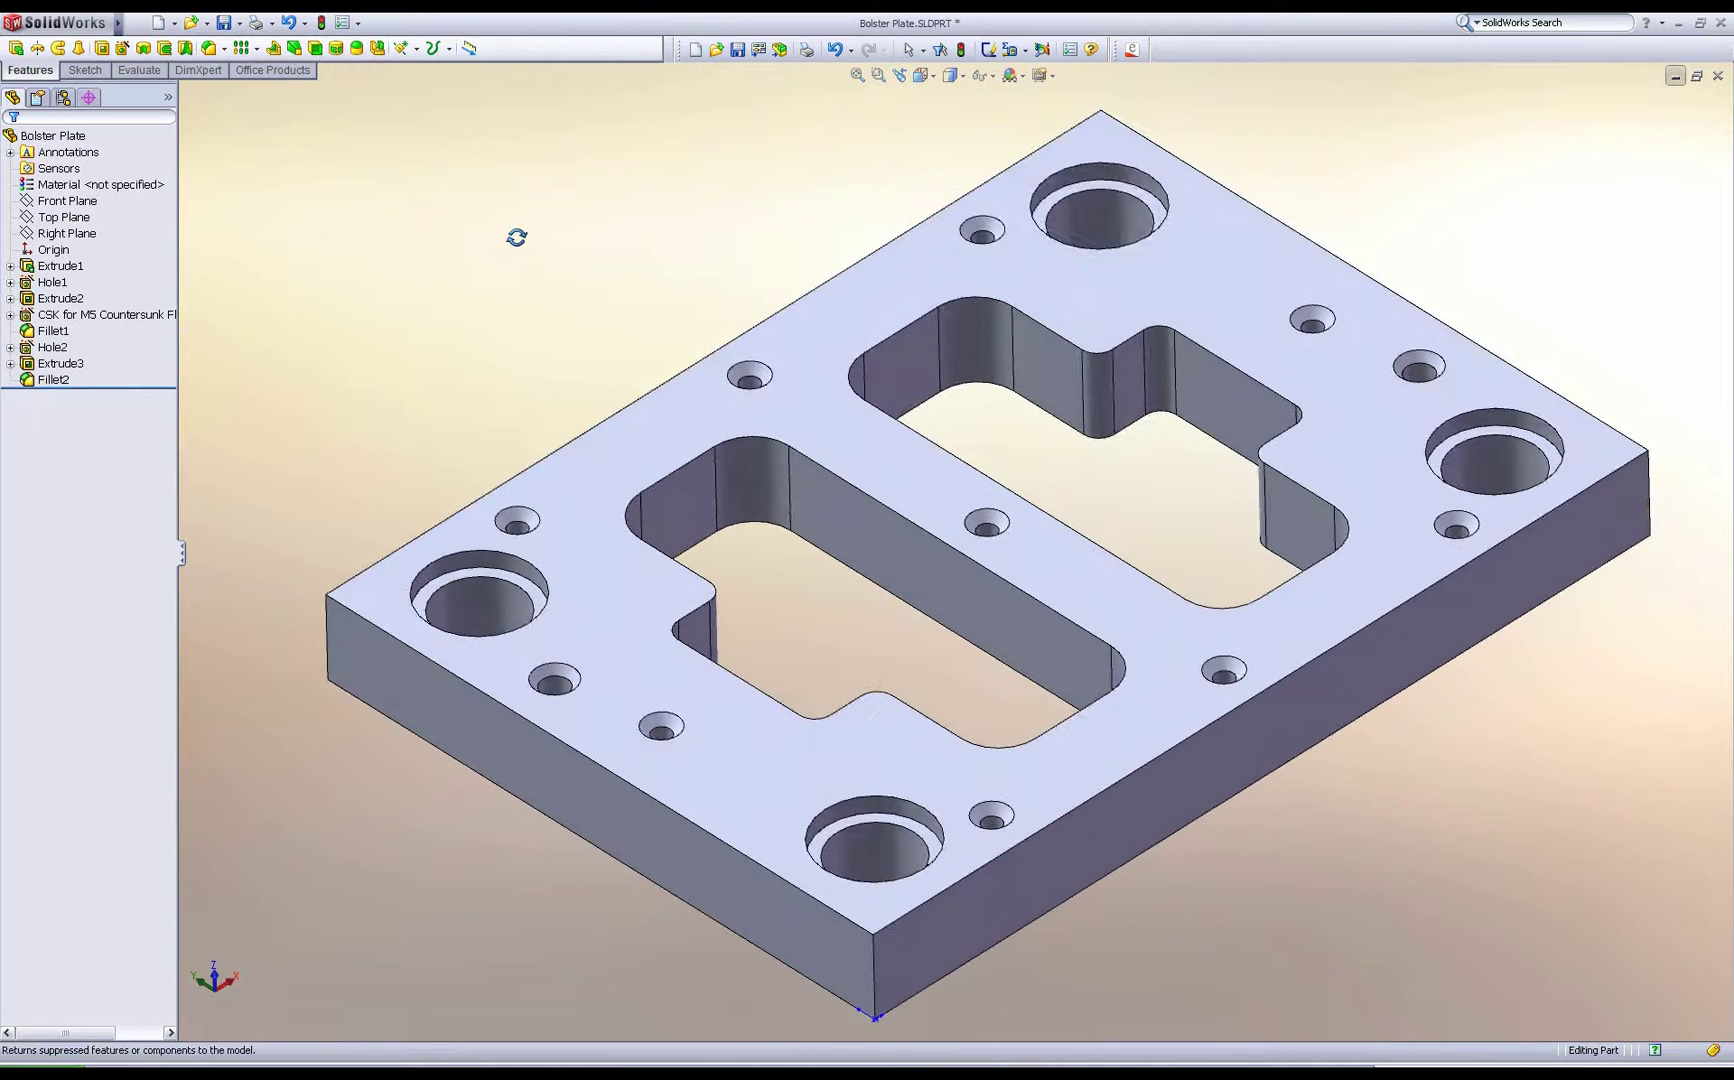
{"action": "left_click", "coordinate": [738, 50]}
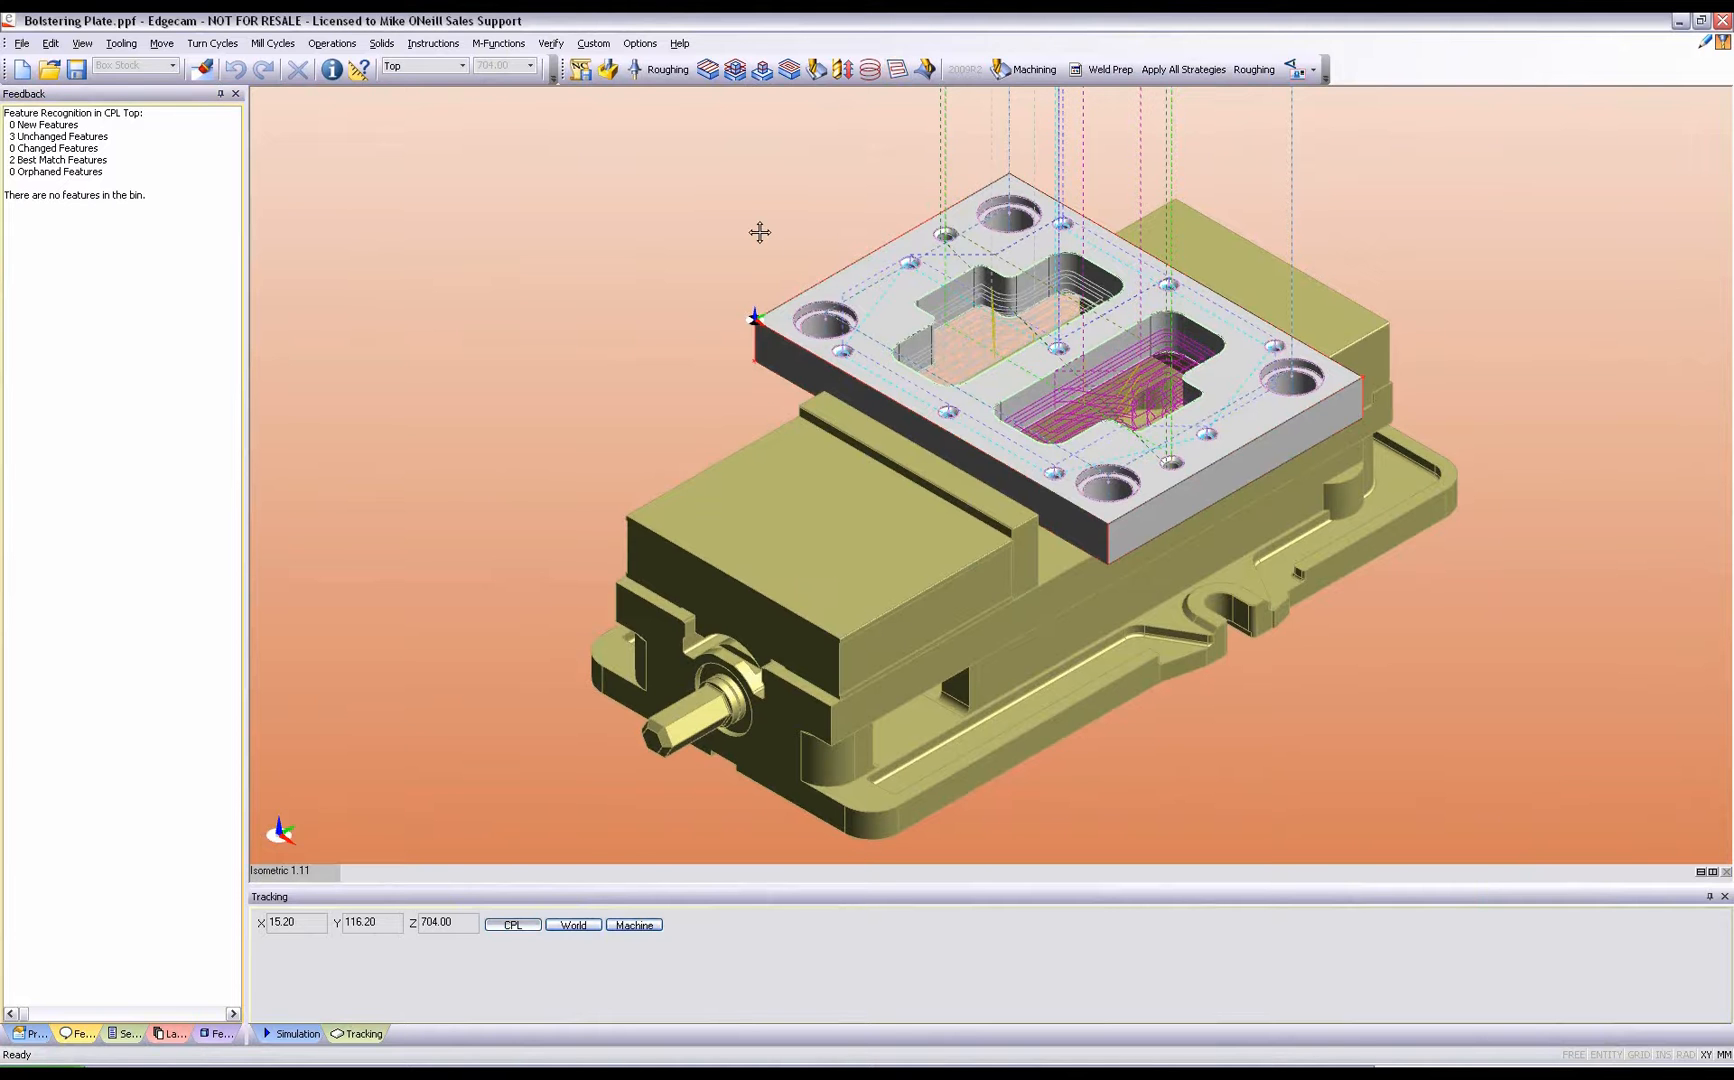
Orbit the plate and vise view before playing the milling simulation
{"action": "mouse_move", "coordinate": [760, 232]}
{"action": "middle_mouse_down"}
{"action": "mouse_move", "coordinate": [732, 244]}
{"action": "mouse_move", "coordinate": [762, 289]}
{"action": "middle_mouse_up"}
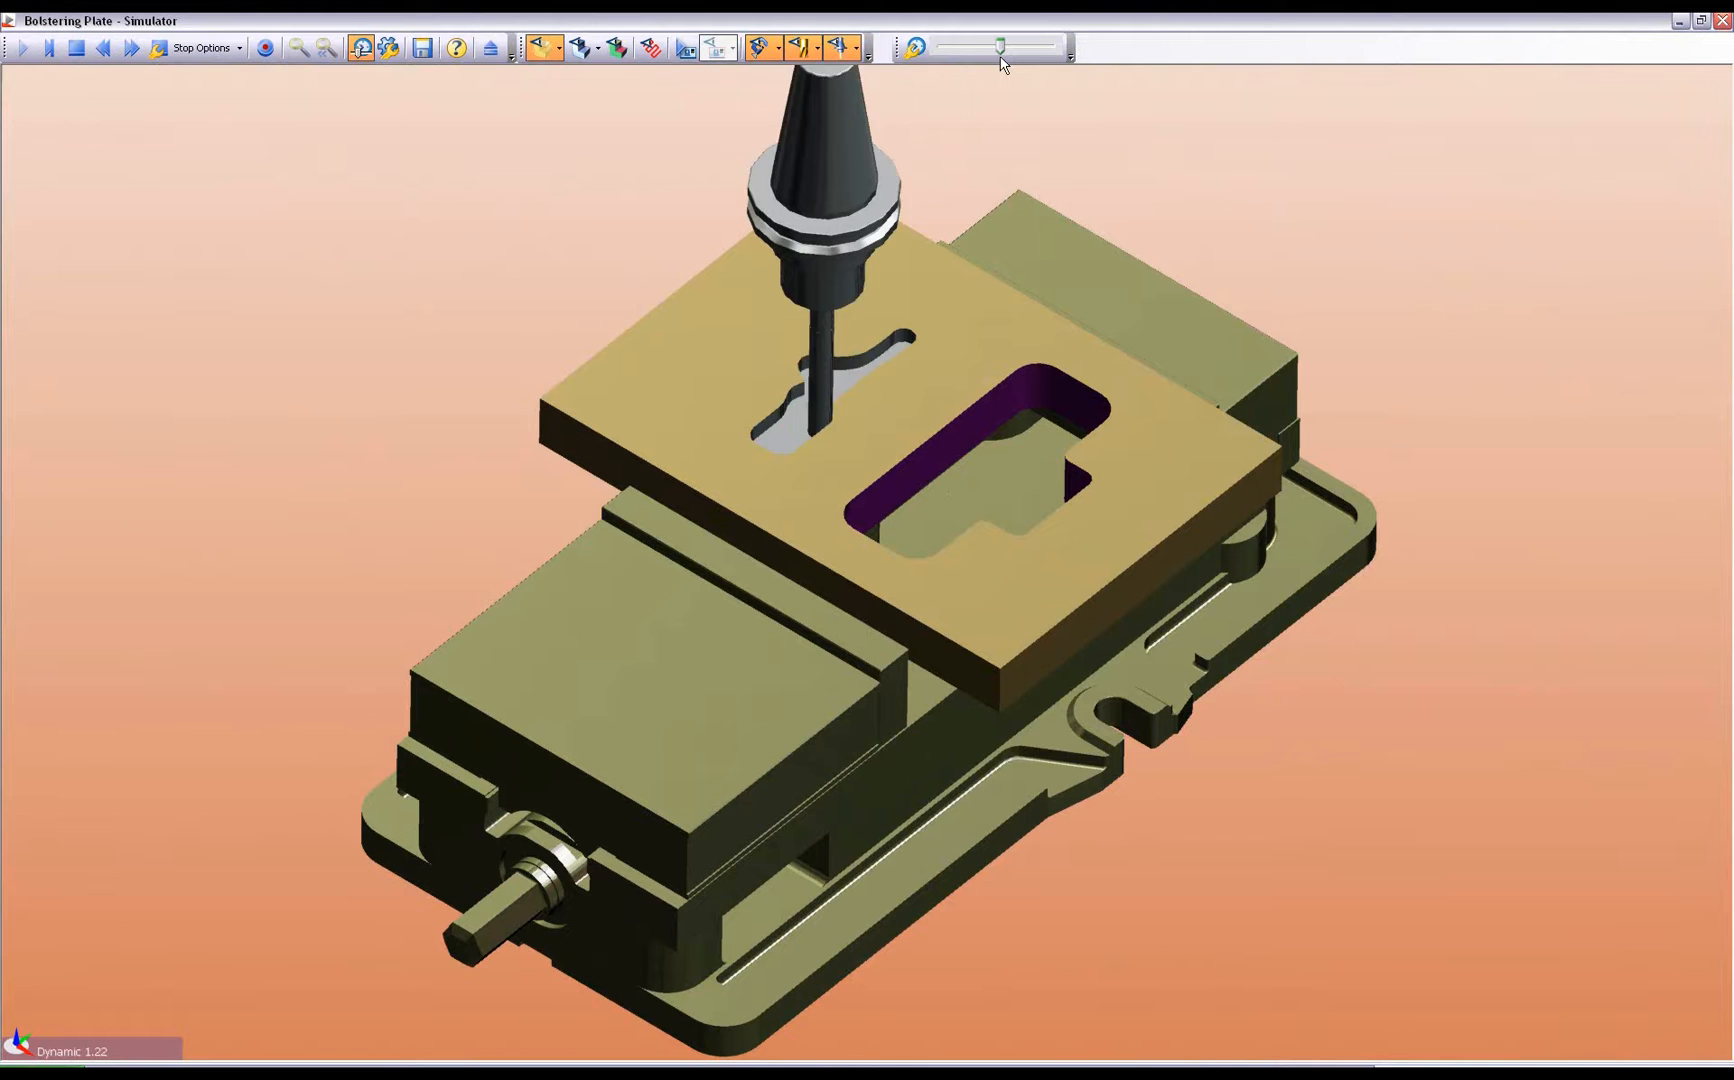